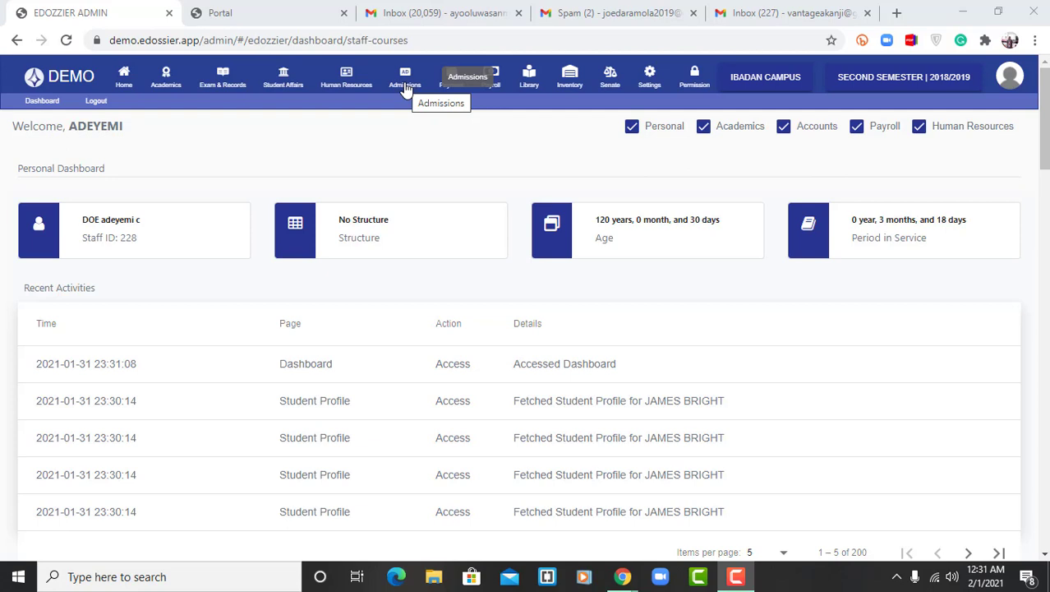
# Open the Admissions setup and look through the full list of faculties with their descriptions and deans
pyautogui.click(404, 85)
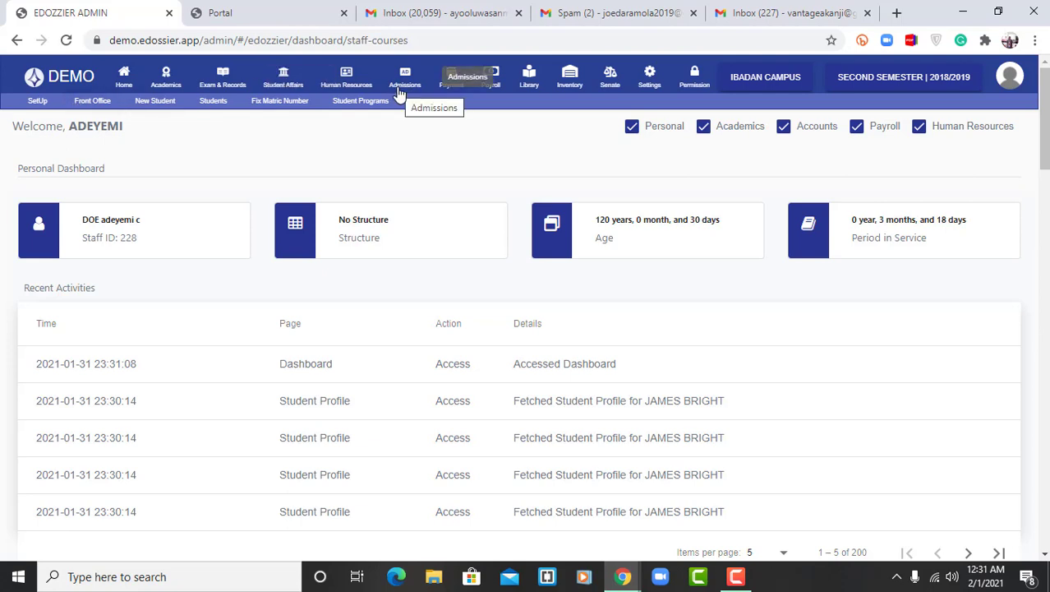
pyautogui.click(28, 107)
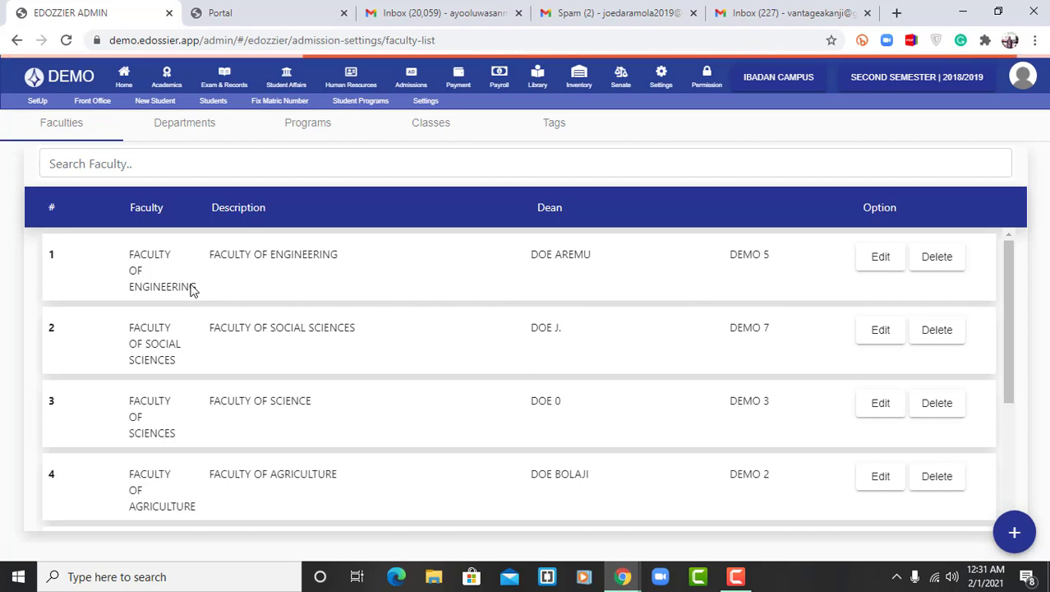
pyautogui.click(169, 83)
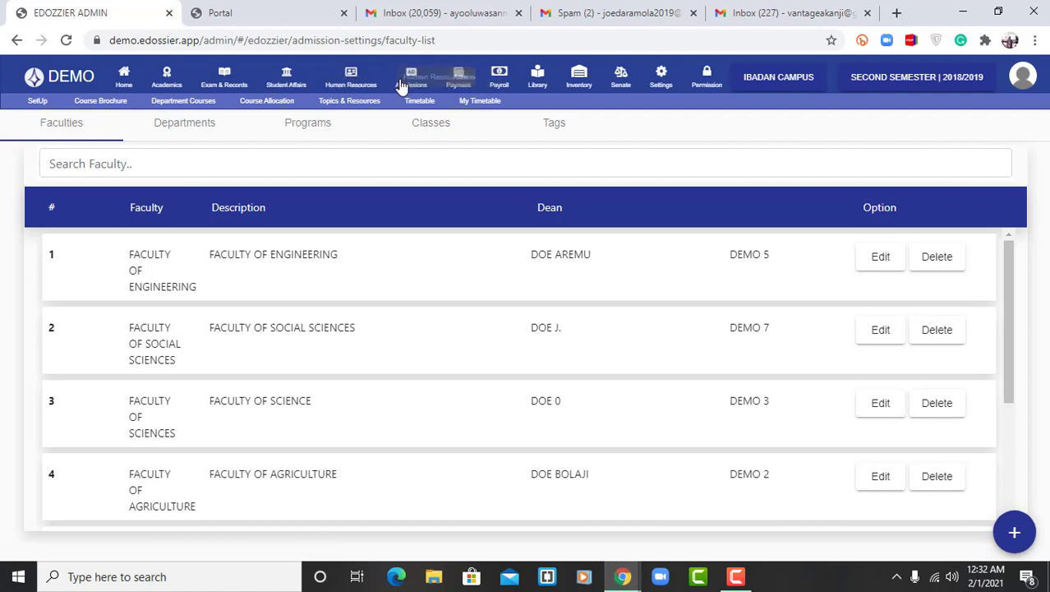
pyautogui.click(409, 82)
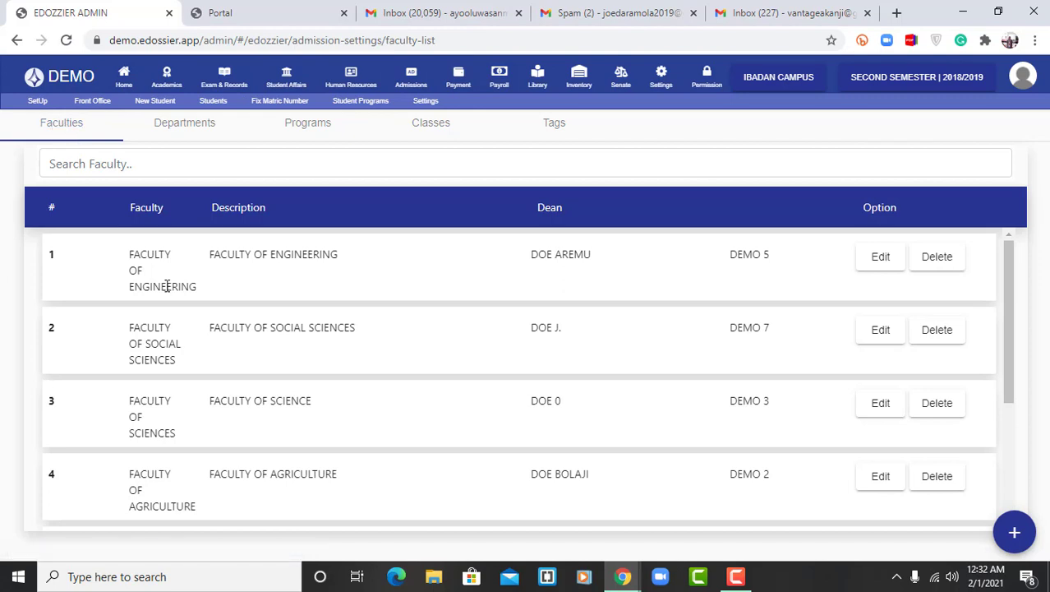
pyautogui.scroll(-3, 167, 286)
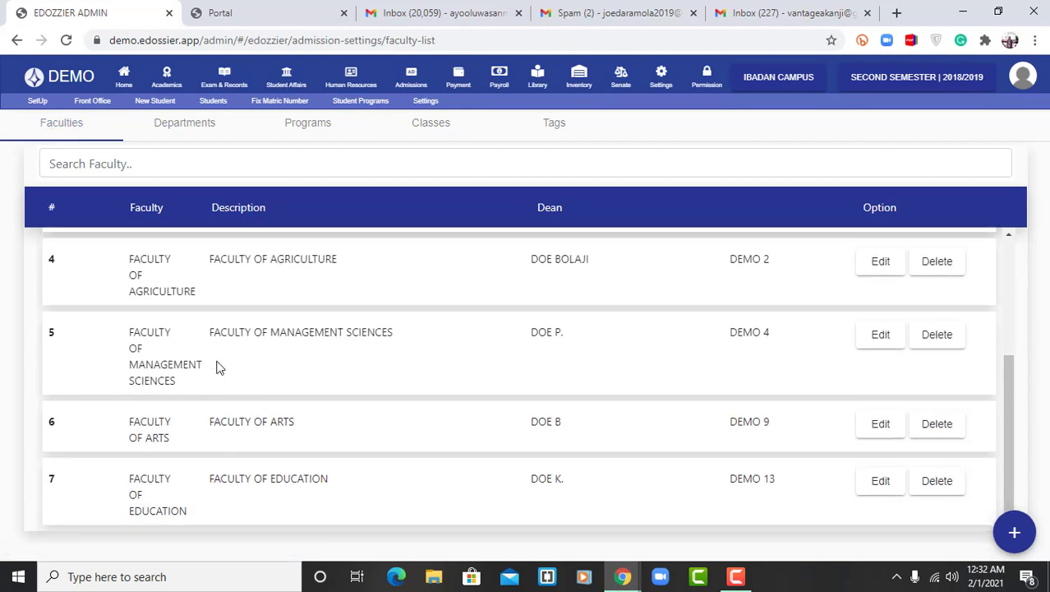
pyautogui.scroll(3, 219, 361)
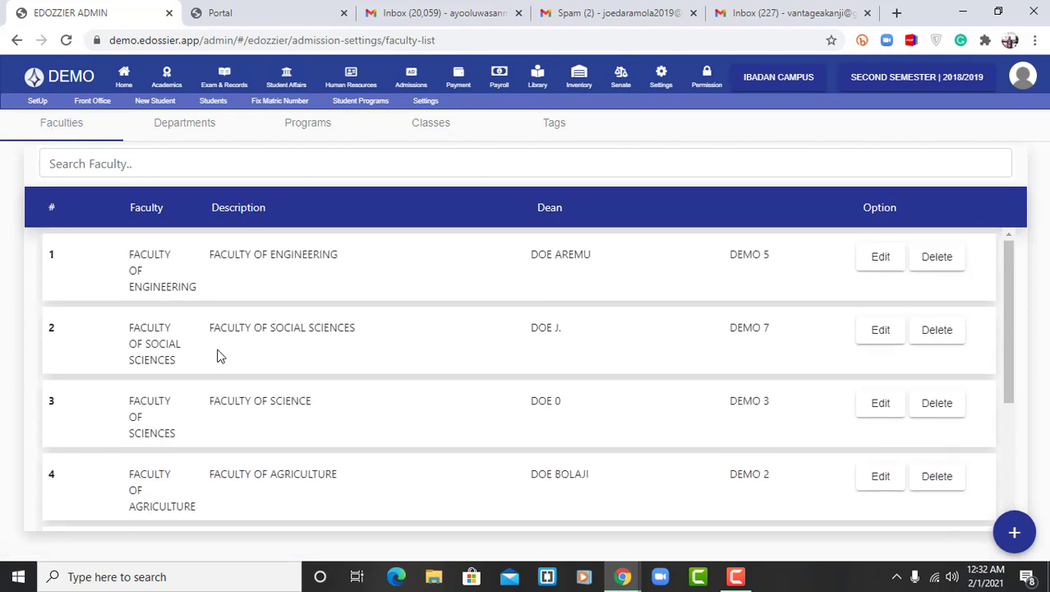
# View the Departments, Programs, Classes and Tags lists in the Admissions setup
pyautogui.click(174, 129)
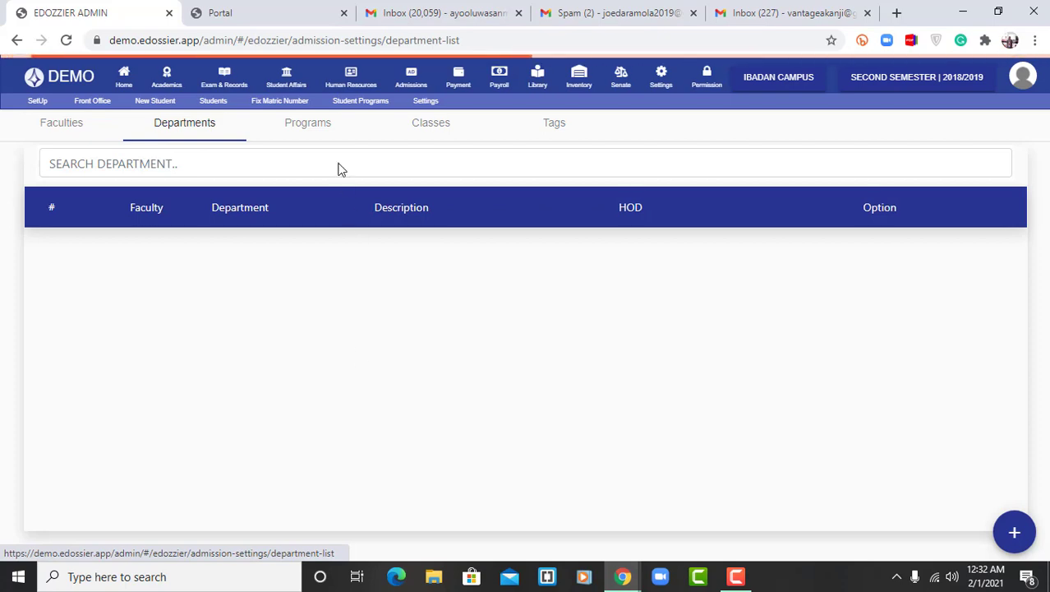
pyautogui.click(309, 132)
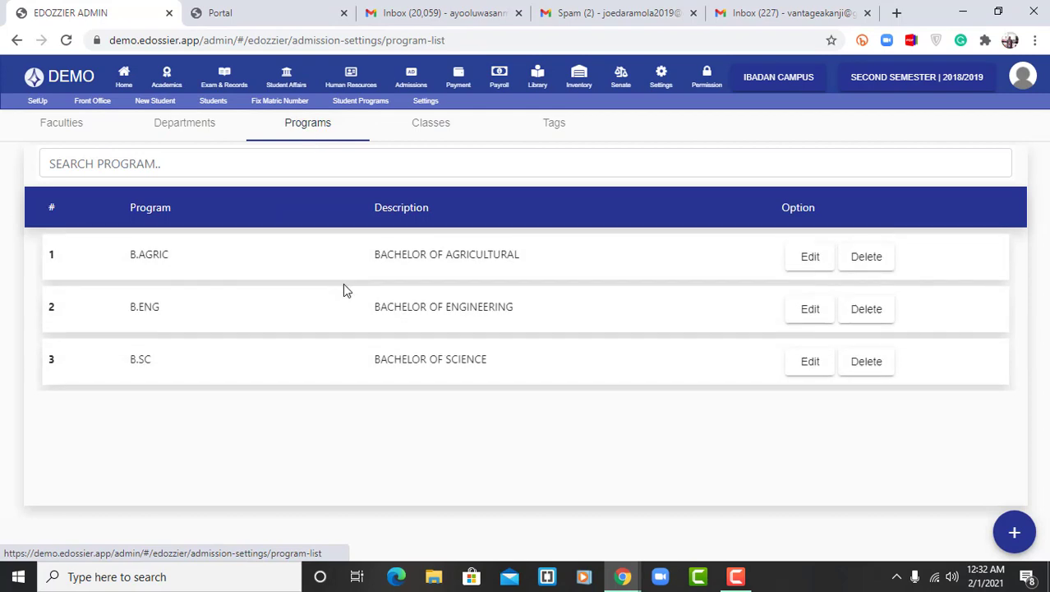
pyautogui.click(438, 132)
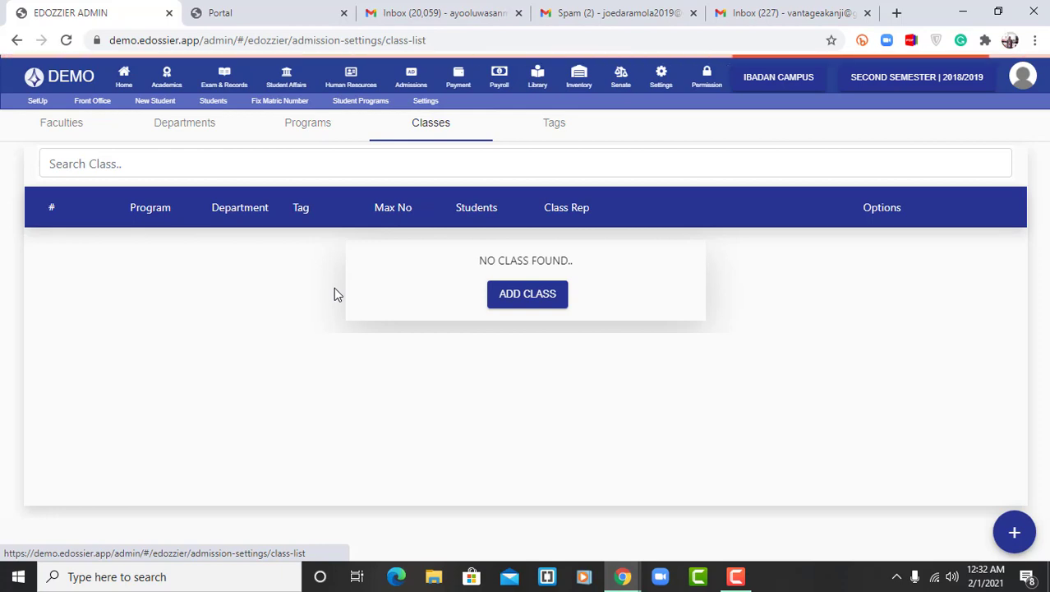
pyautogui.click(554, 123)
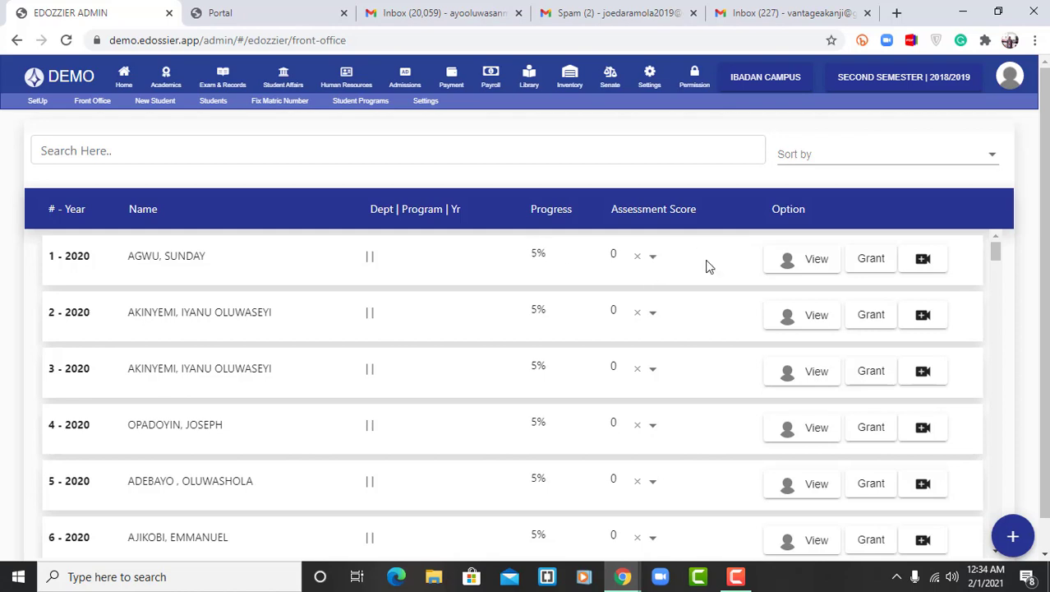
# Open the first front-office applicant's record and review the education, referees, credential uploads and payments sections
pyautogui.click(802, 271)
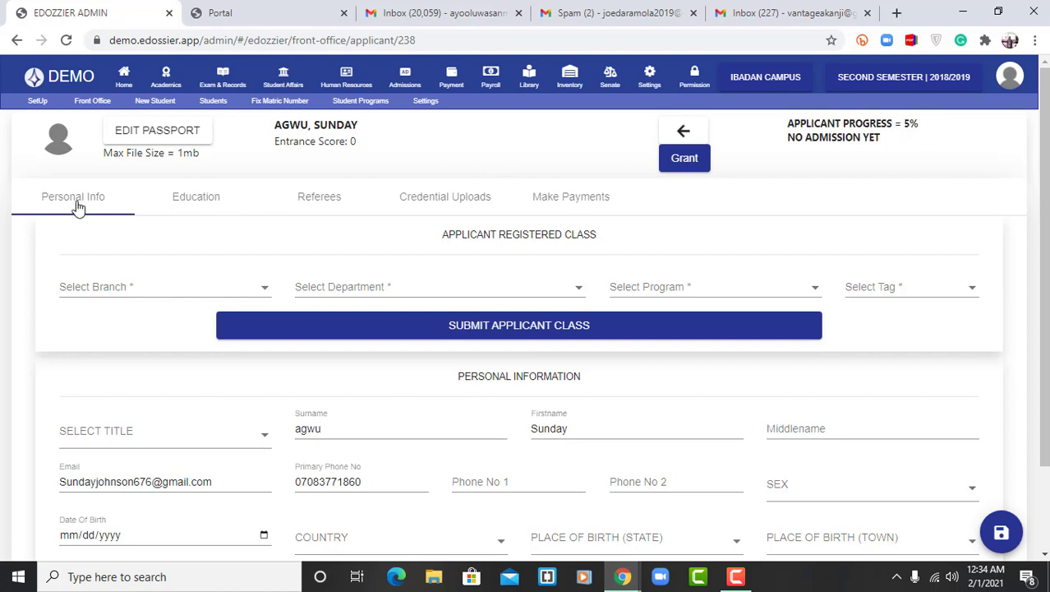
pyautogui.click(185, 204)
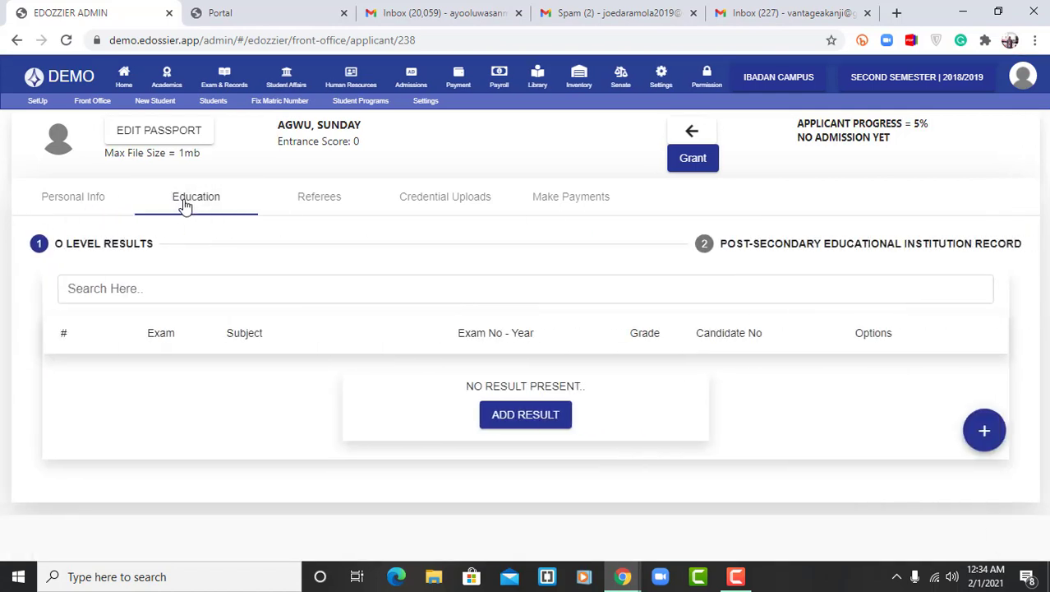
pyautogui.click(316, 198)
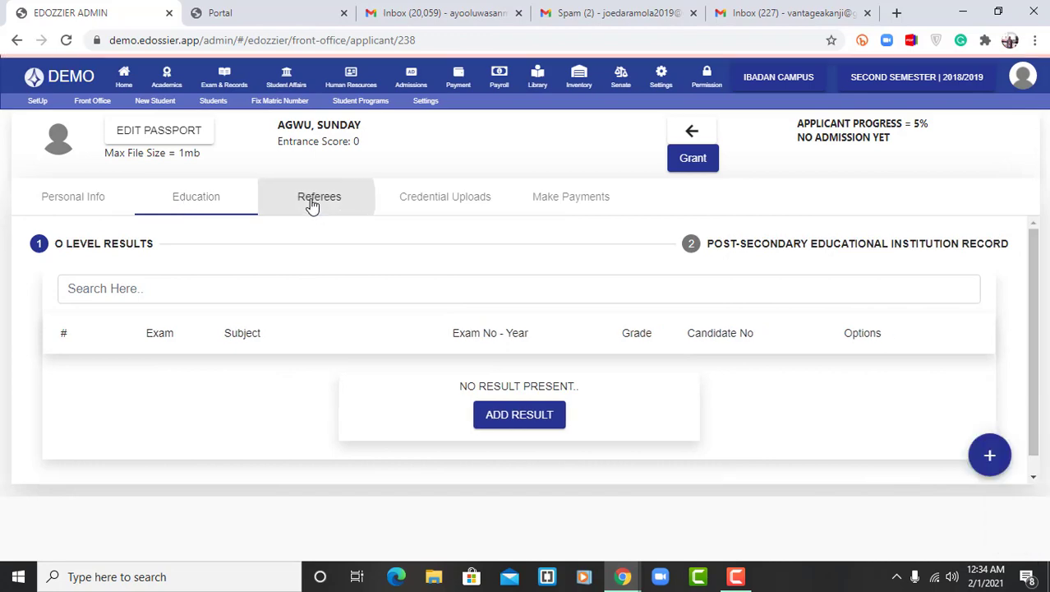
pyautogui.click(450, 207)
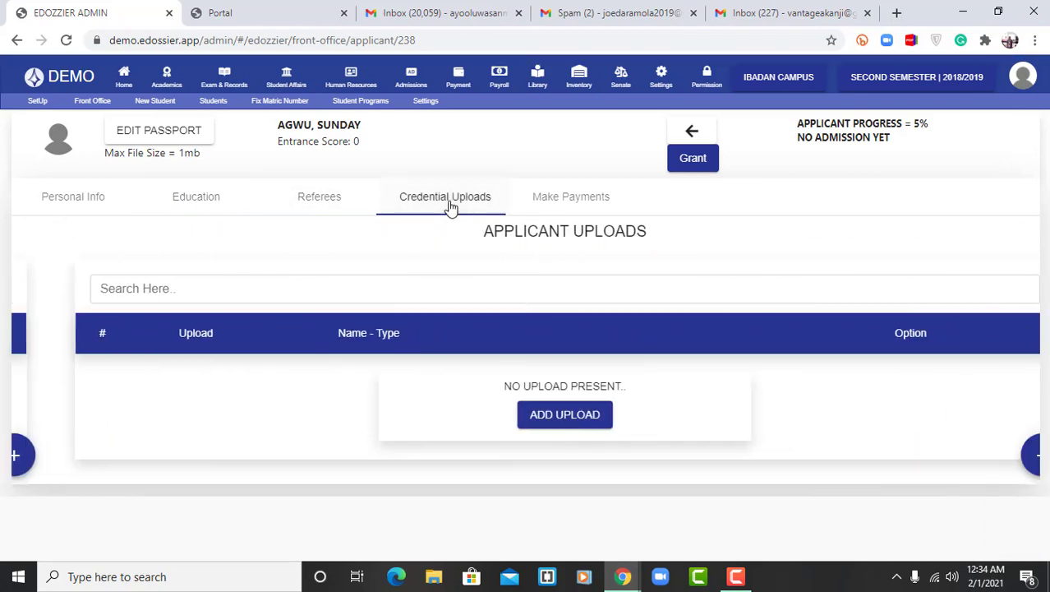
pyautogui.click(564, 207)
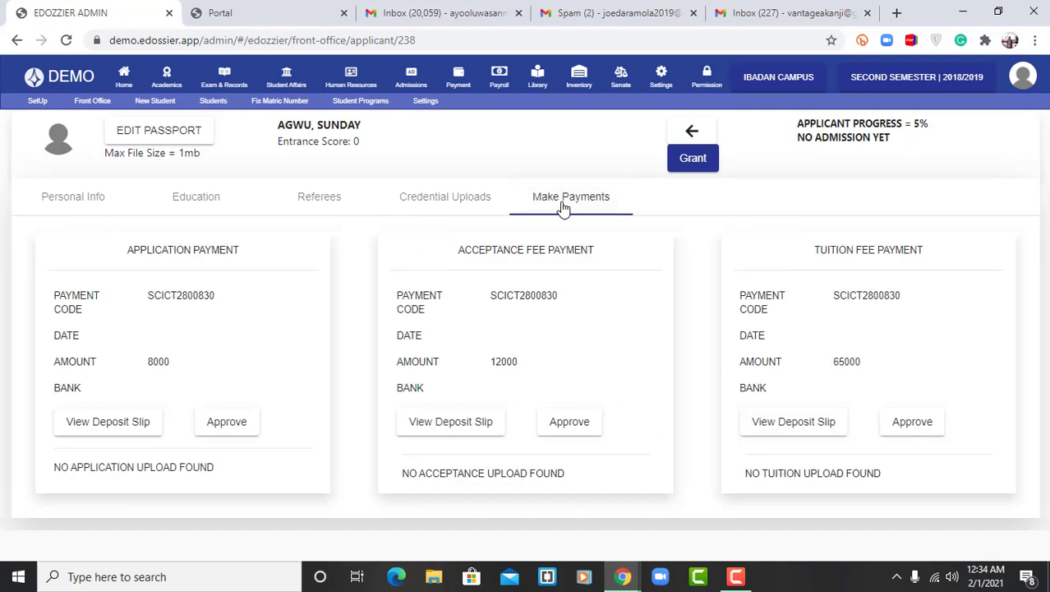
# Return to the front-office applicant list and examine the applicants' progress percentages and assessment scores
pyautogui.click(690, 131)
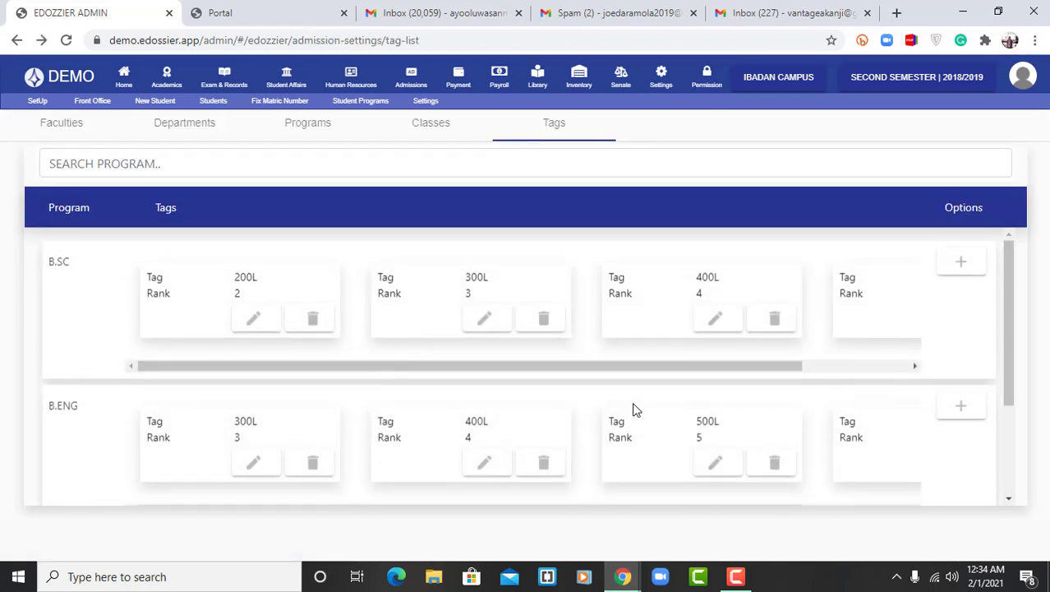
pyautogui.click(41, 41)
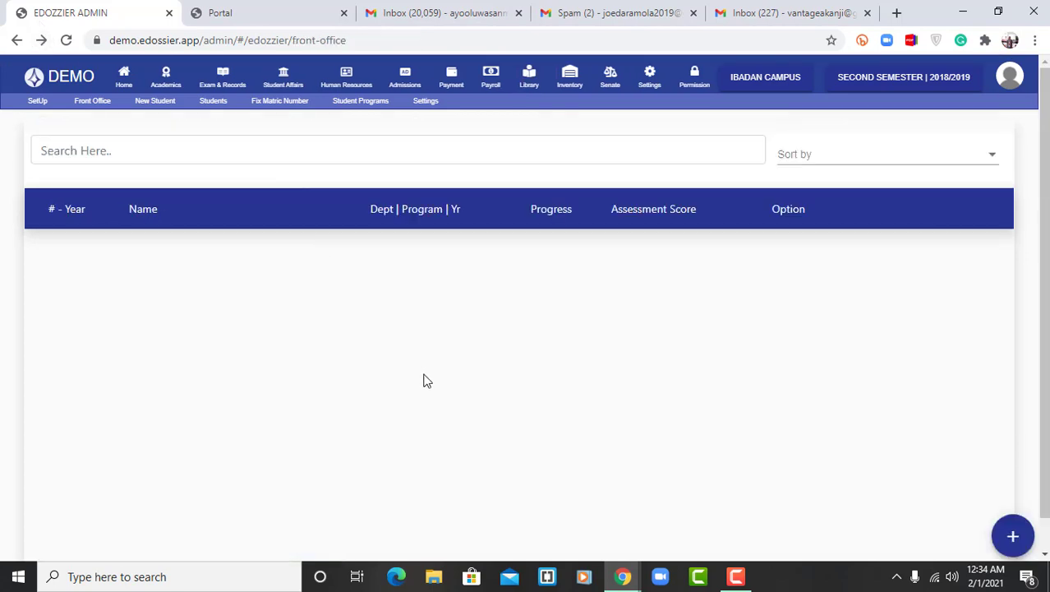
pyautogui.scroll(-8, 426, 381)
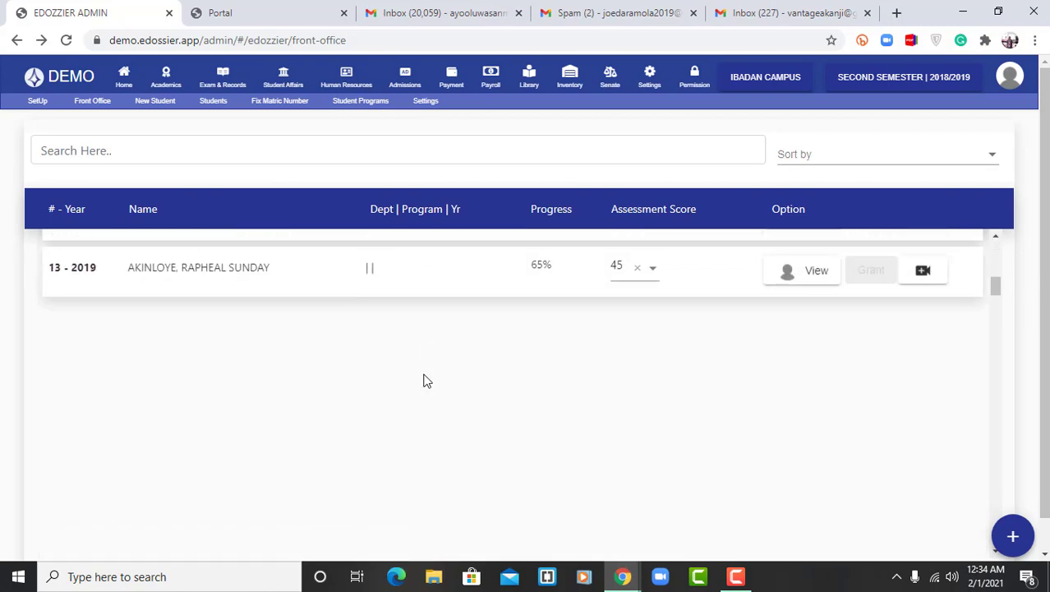
pyautogui.scroll(-7, 427, 380)
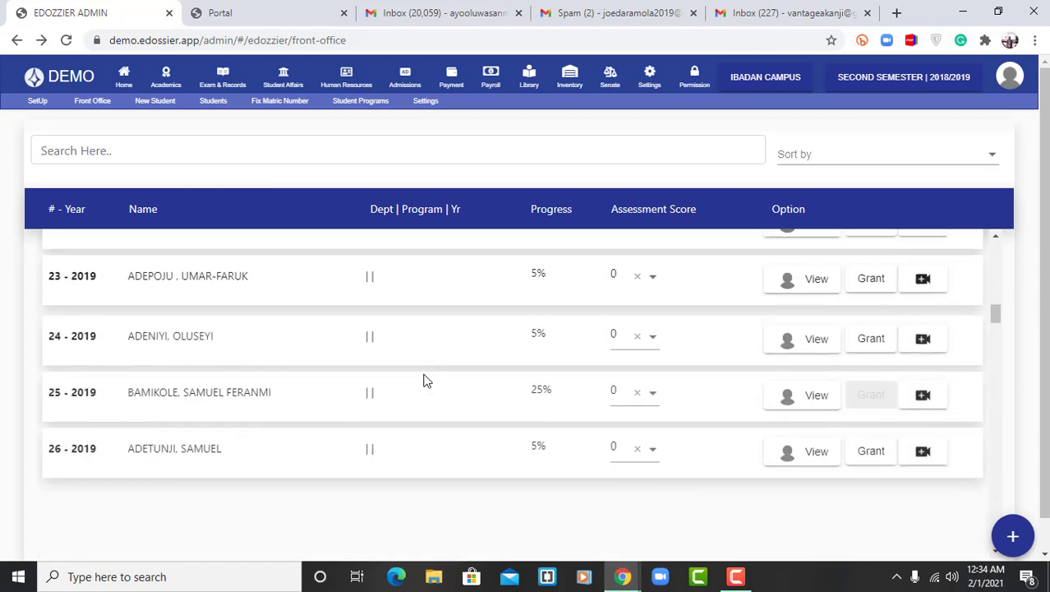
pyautogui.scroll(-6, 426, 380)
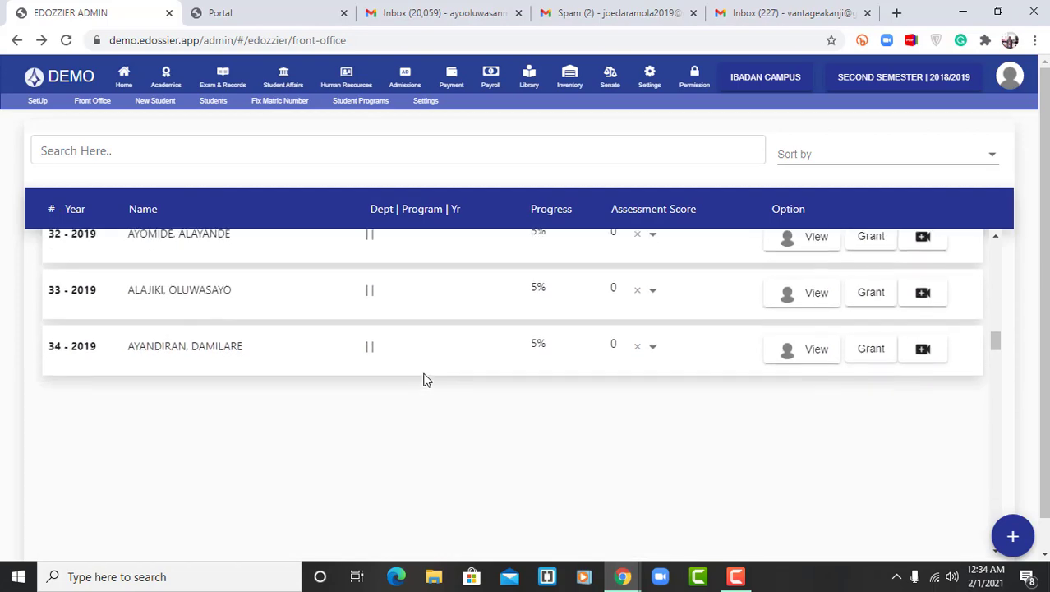
pyautogui.scroll(-3, 427, 381)
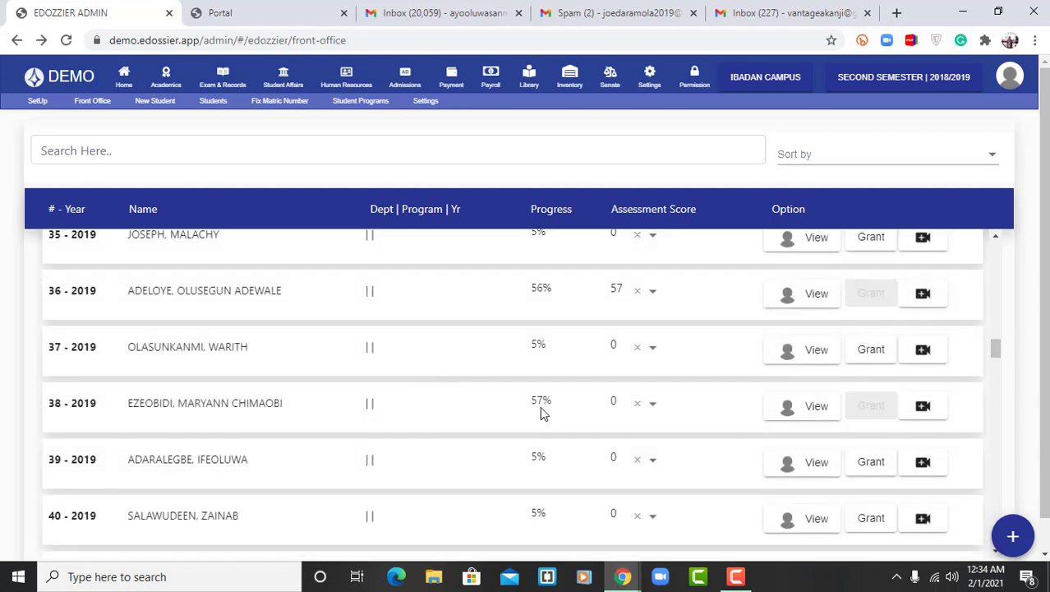
pyautogui.scroll(-6, 541, 413)
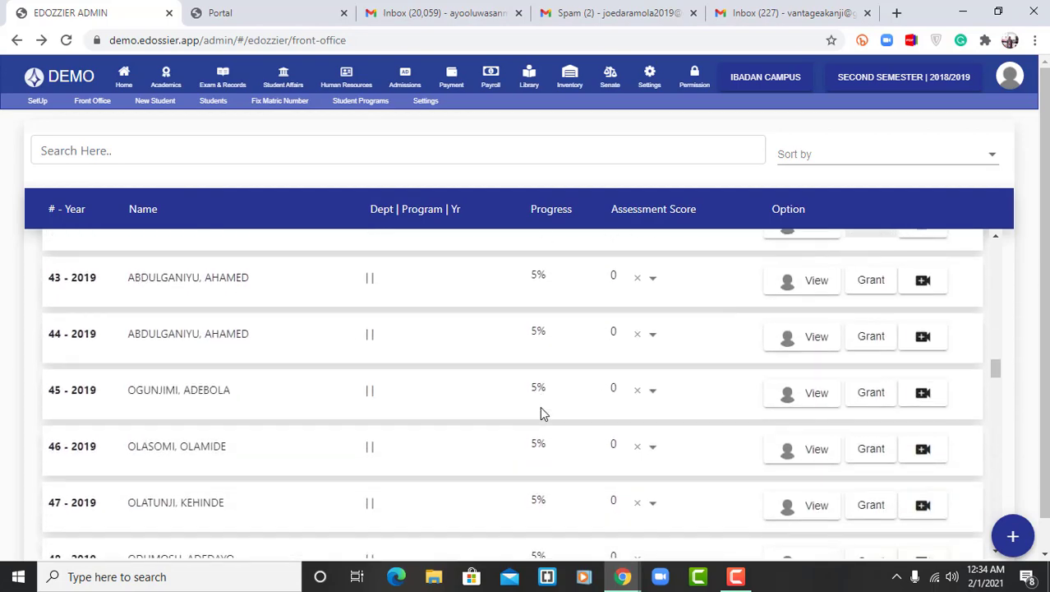
pyautogui.scroll(-5, 541, 413)
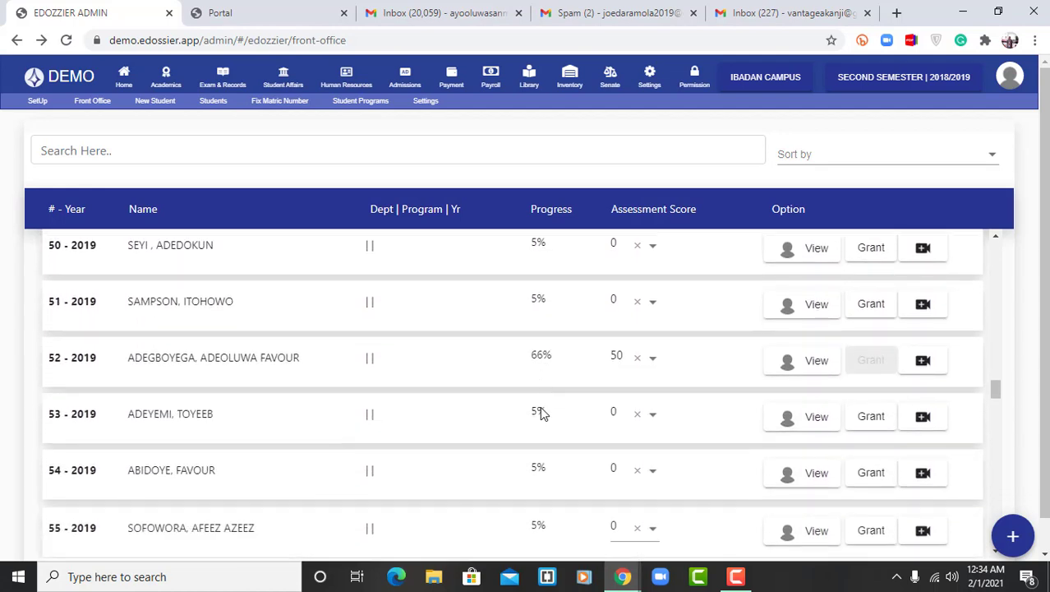
pyautogui.scroll(-2, 541, 408)
pyautogui.scroll(-1, 542, 414)
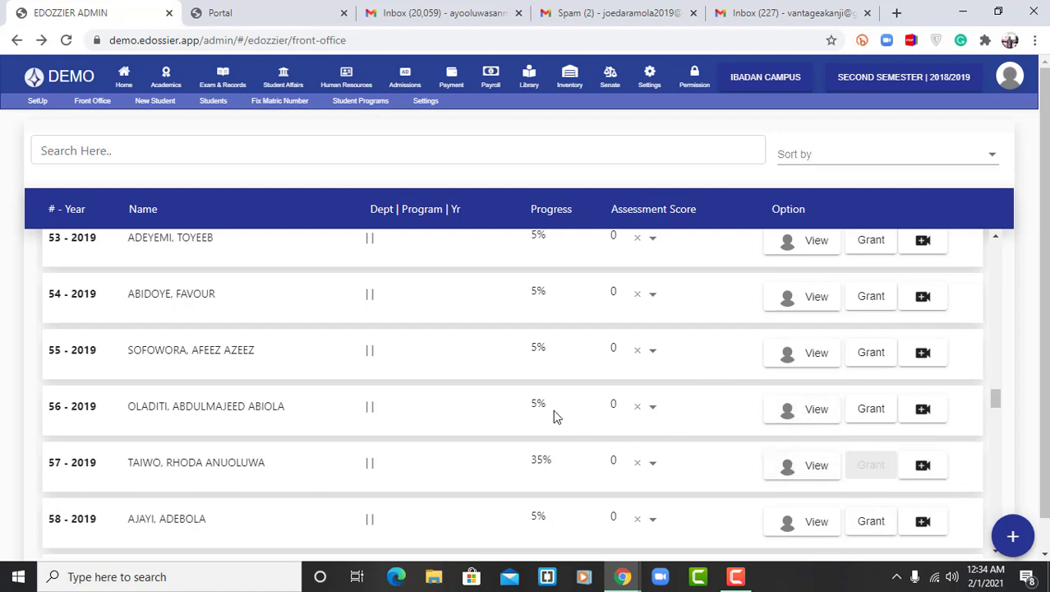
pyautogui.moveTo(550, 410); pyautogui.dragTo(532, 407)
# Look over the new student registration form, including its matric number and email fields, and open the Students list
pyautogui.click(155, 107)
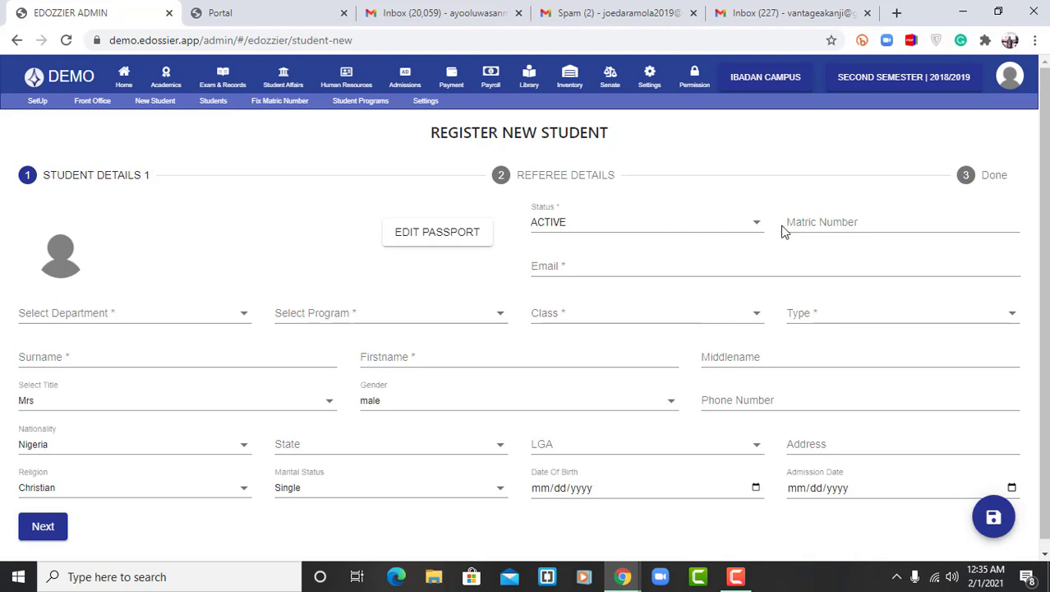
pyautogui.click(807, 224)
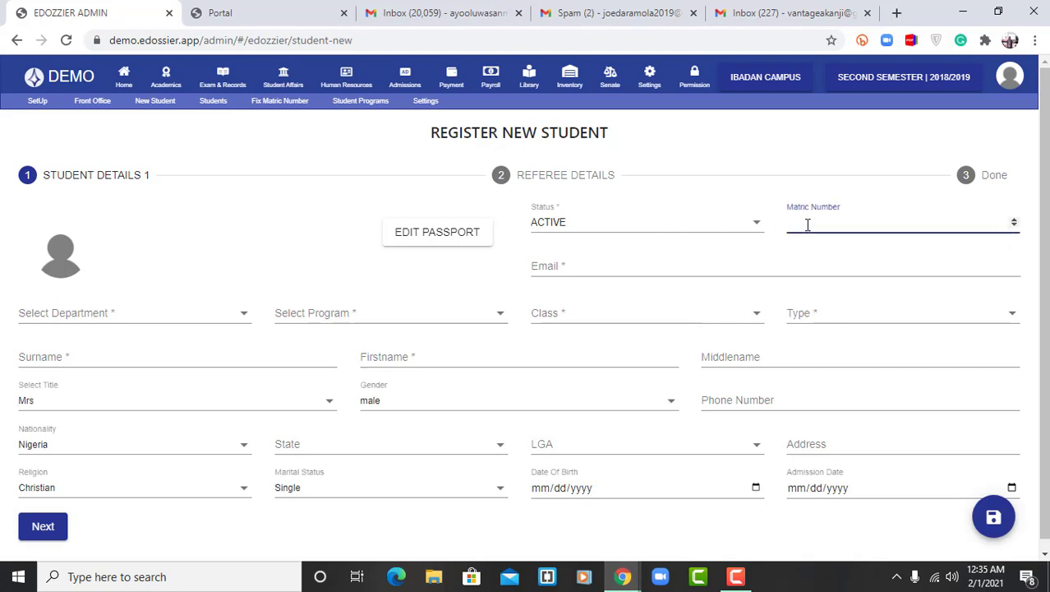
pyautogui.click(574, 273)
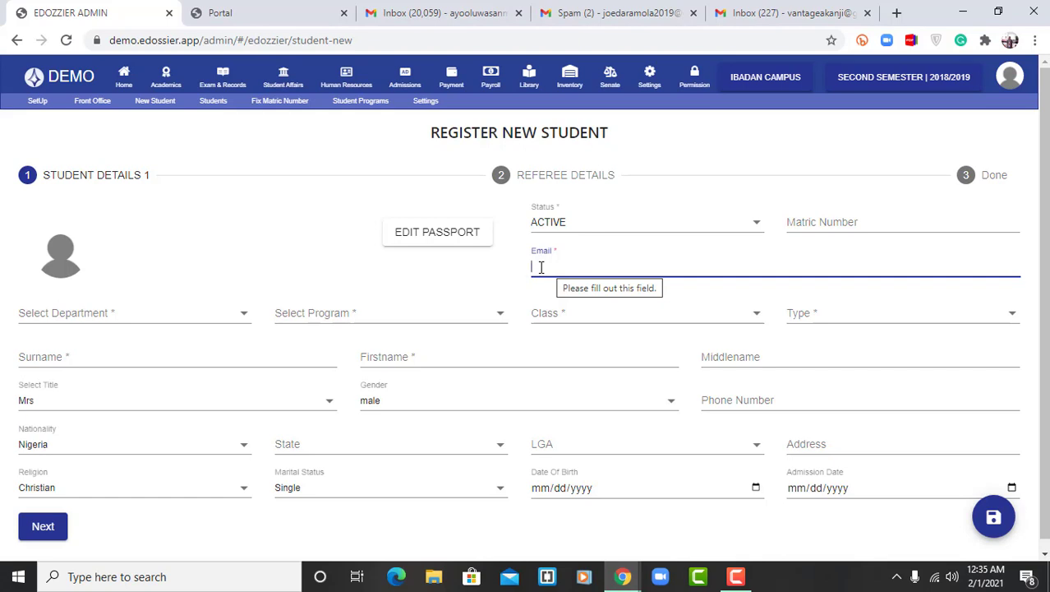
pyautogui.click(209, 106)
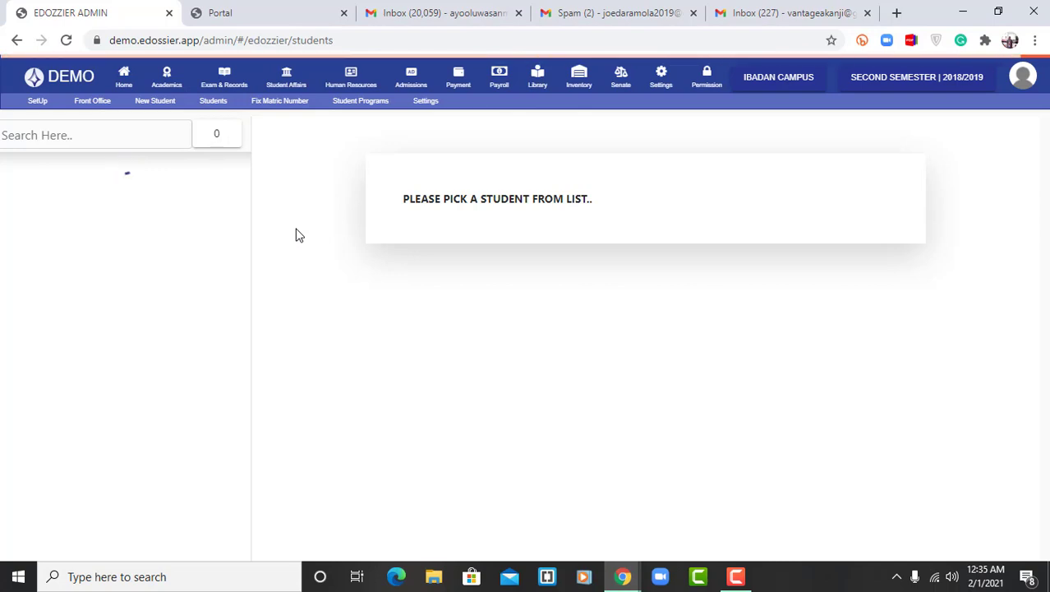
pyautogui.click(269, 17)
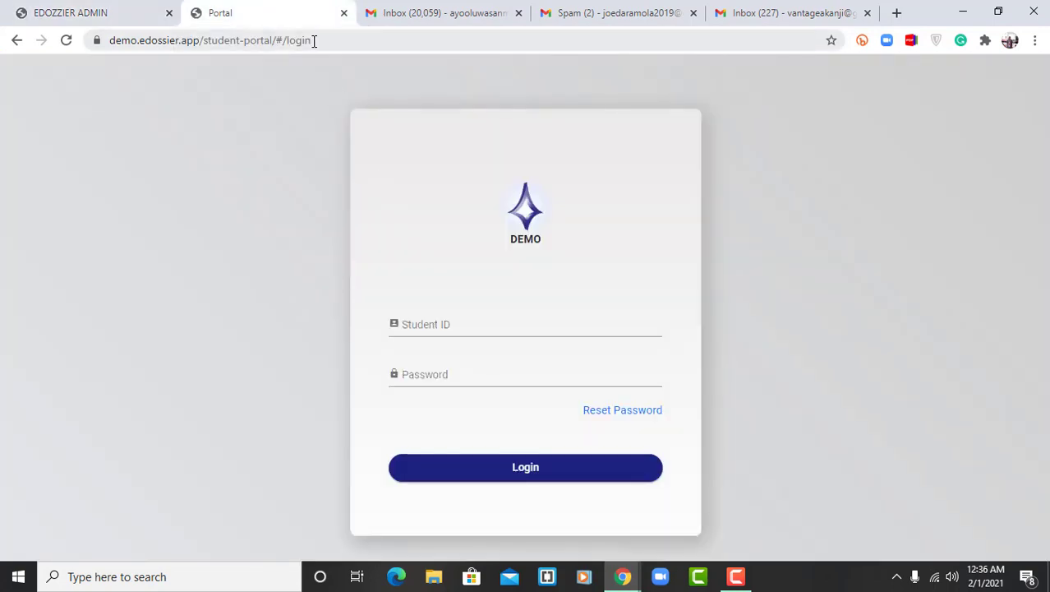
pyautogui.click(273, 41)
pyautogui.press('End')
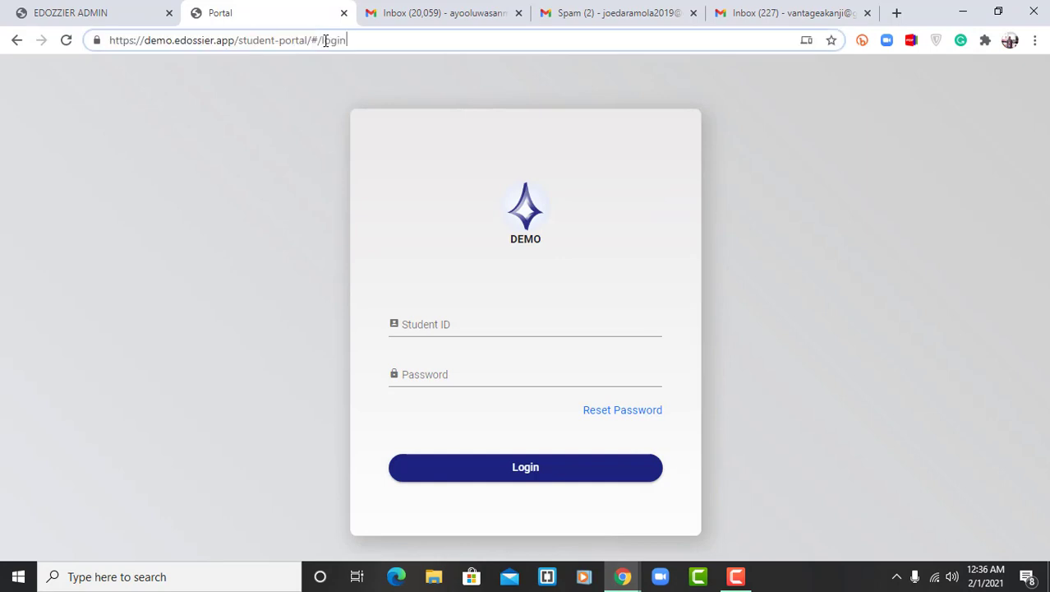
pyautogui.moveTo(351, 41); pyautogui.dragTo(311, 39)
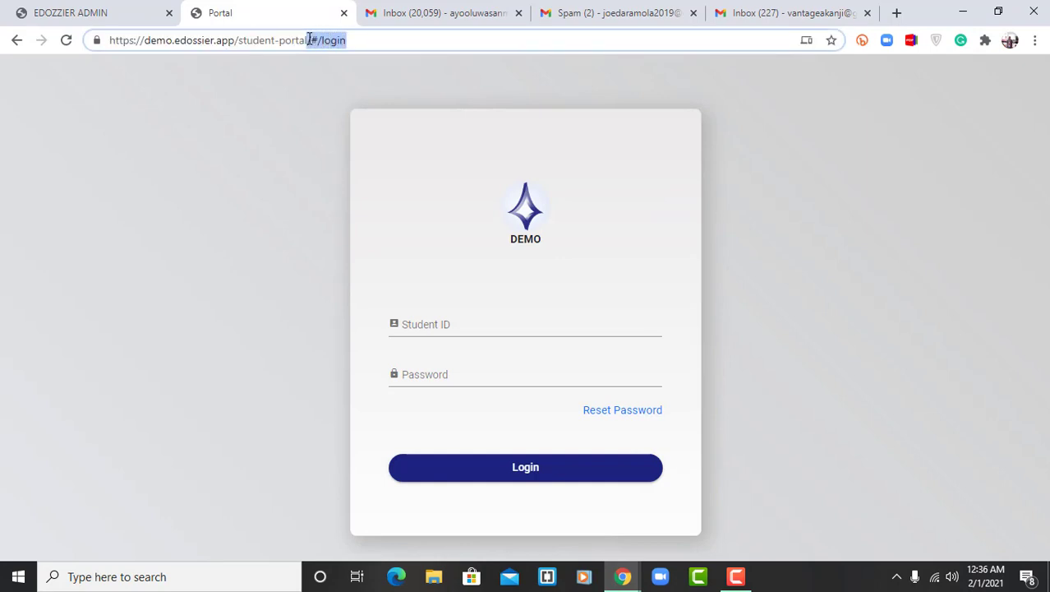
pyautogui.press('BackSpace')
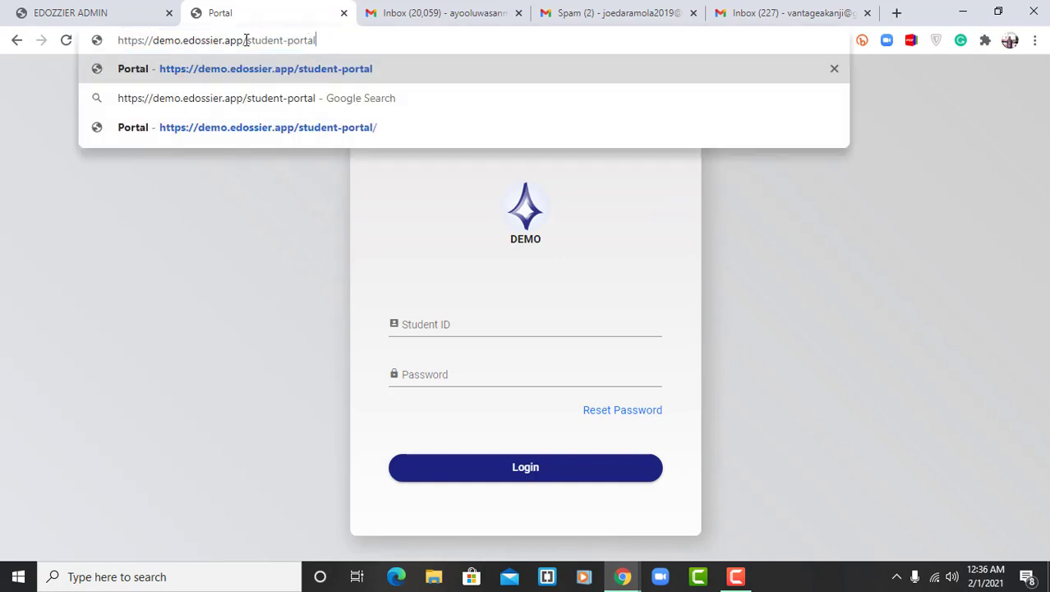
# Select the student-portal part of the web address, after the demo.edossier.app domain
pyautogui.moveTo(243, 40); pyautogui.dragTo(162, 42)
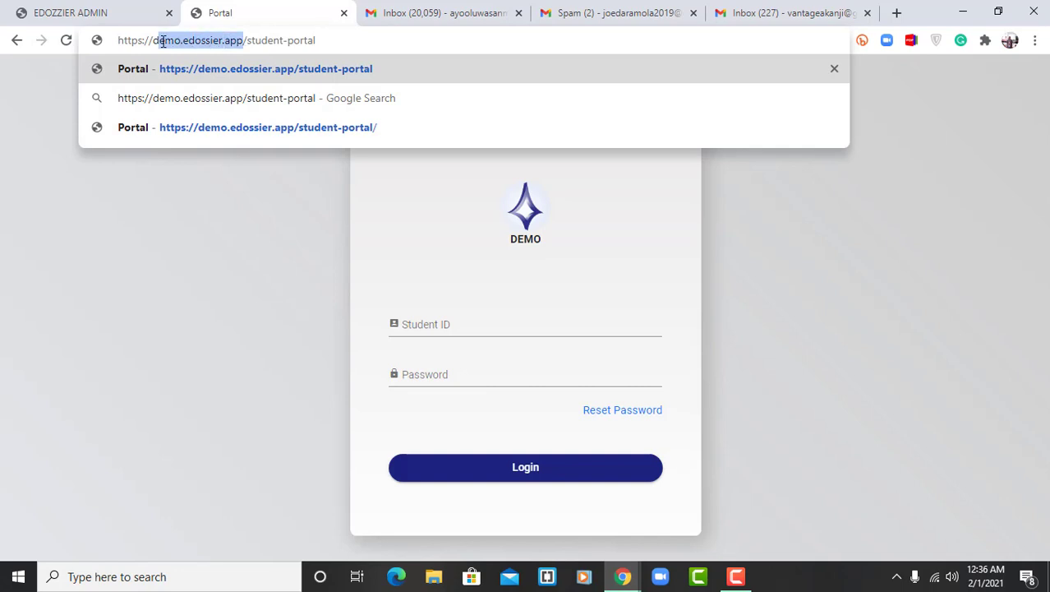
pyautogui.doubleClick(247, 41)
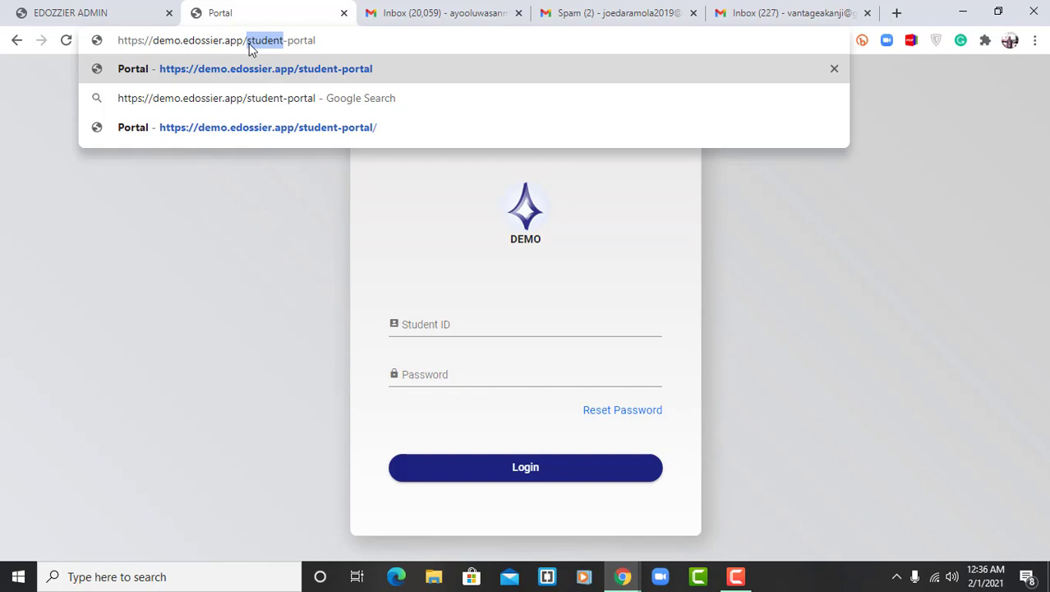
pyautogui.click(318, 40)
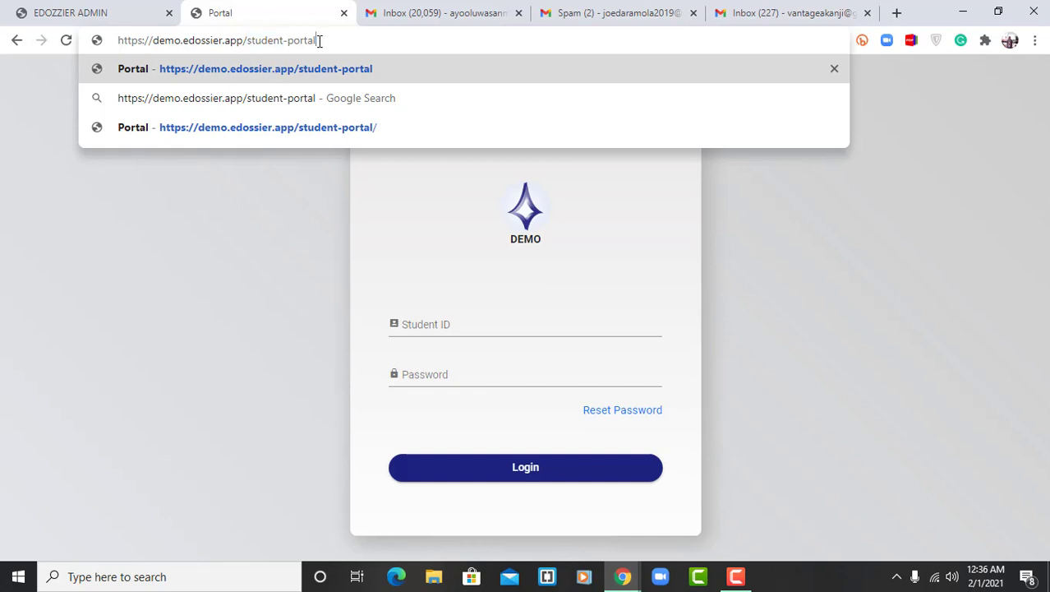
pyautogui.moveTo(320, 40); pyautogui.dragTo(253, 43)
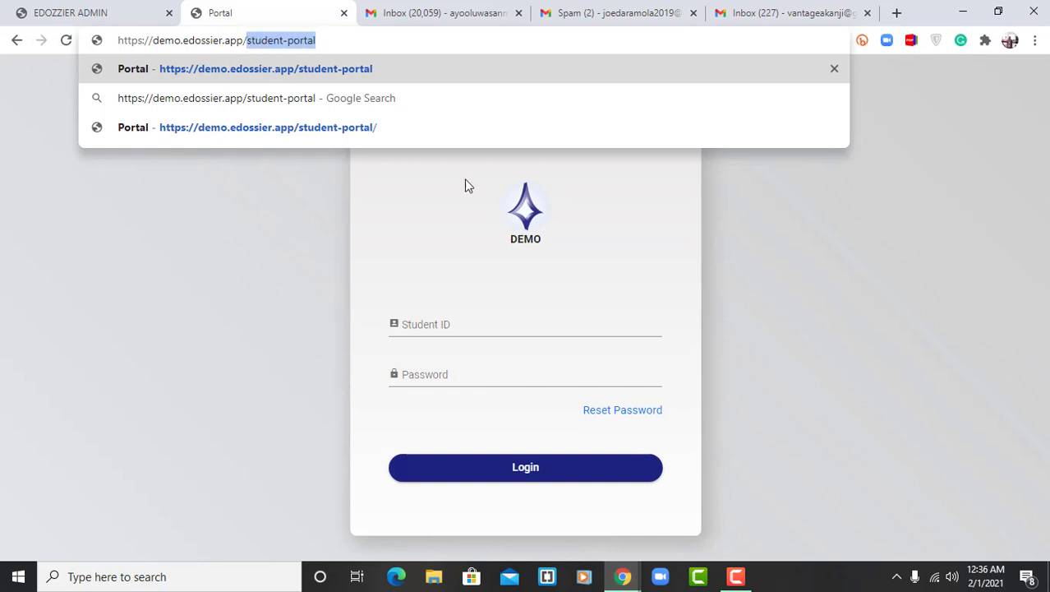
# Open the password reset form from the student portal login page, fill in the student's email and send the reset request
pyautogui.click(670, 298)
pyautogui.click(548, 324)
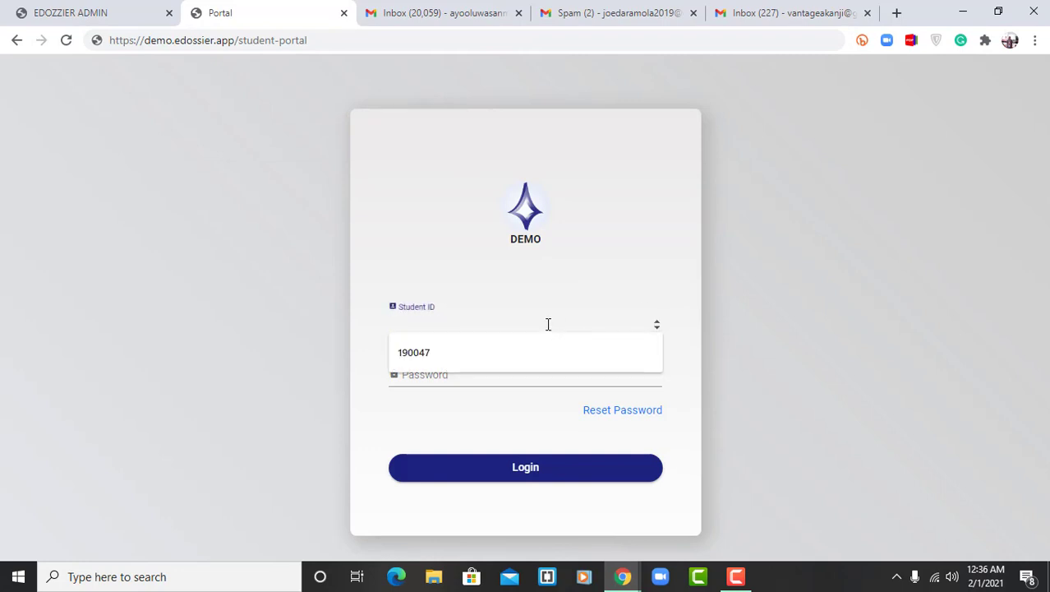
pyautogui.click(642, 415)
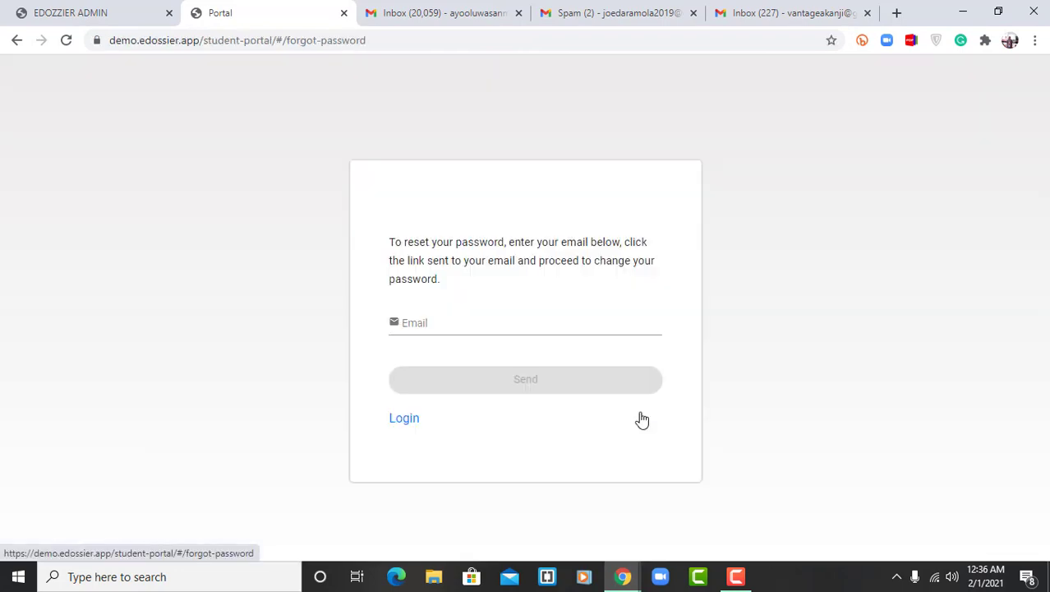
pyautogui.click(514, 328)
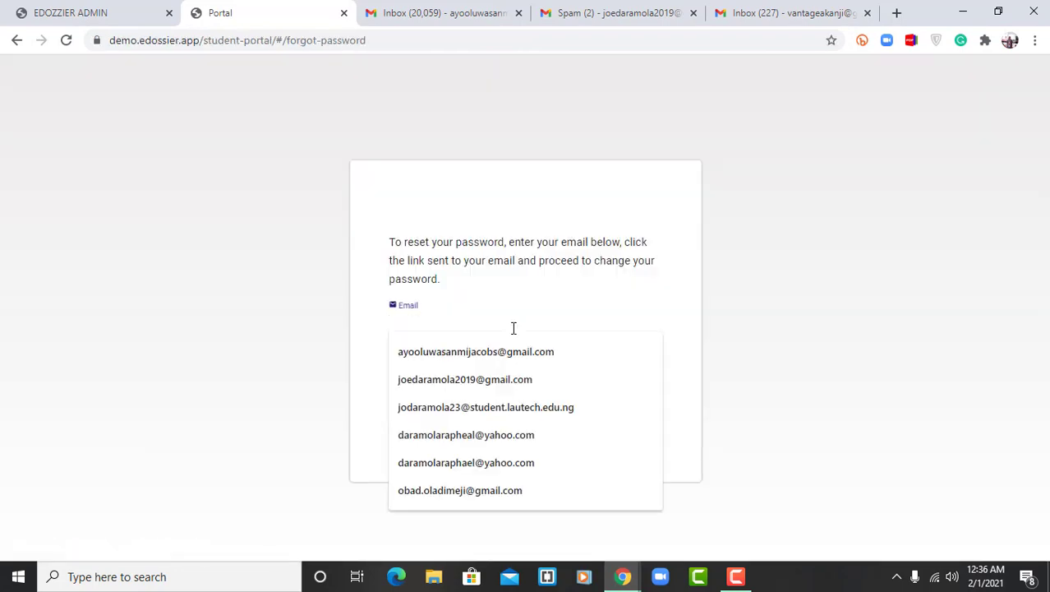
pyautogui.click(474, 378)
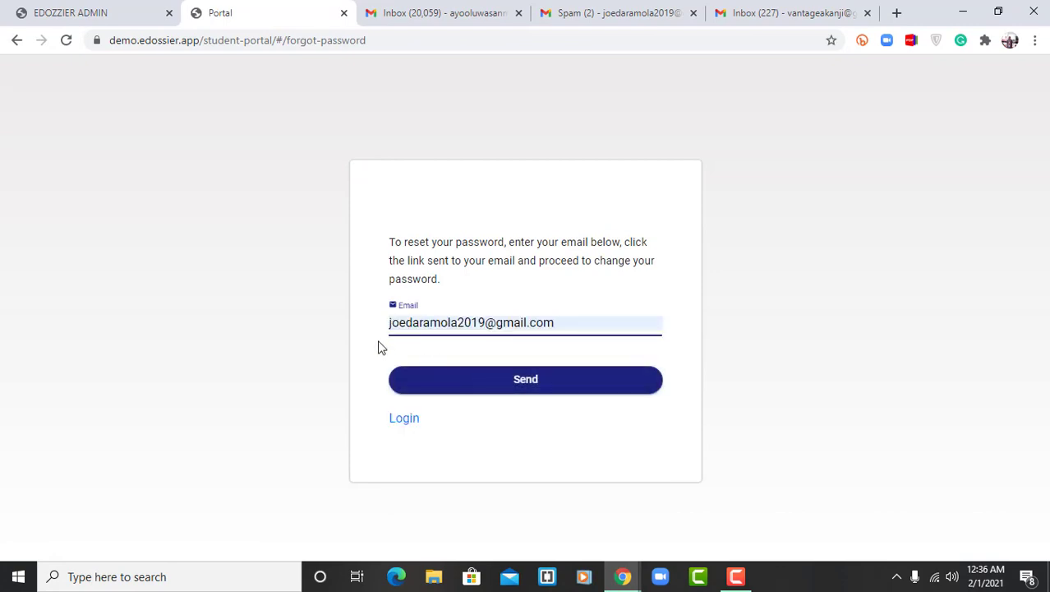
pyautogui.click(522, 386)
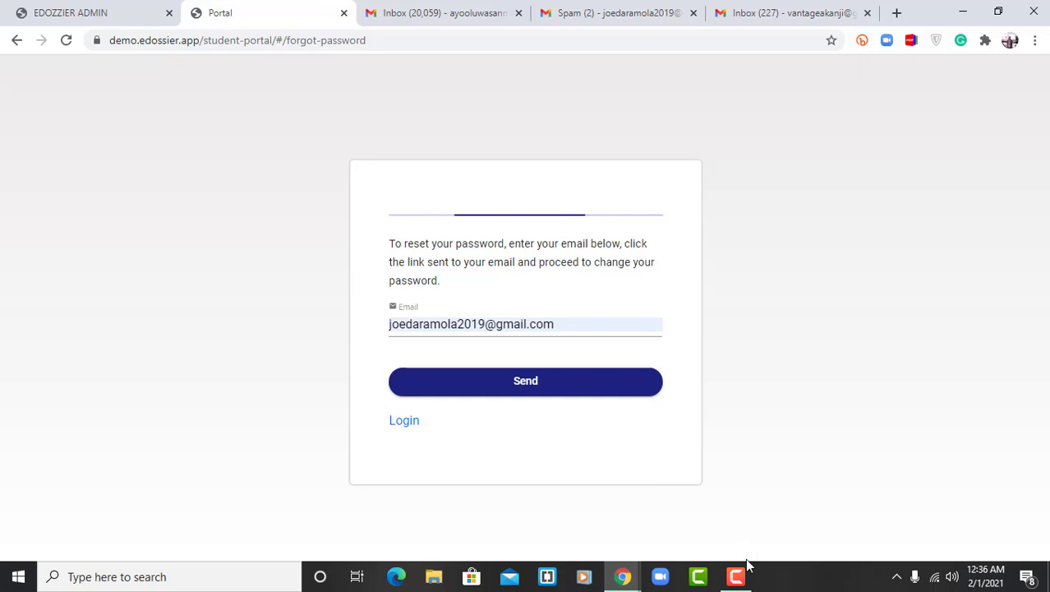
pyautogui.moveTo(738, 578)
pyautogui.click(735, 577)
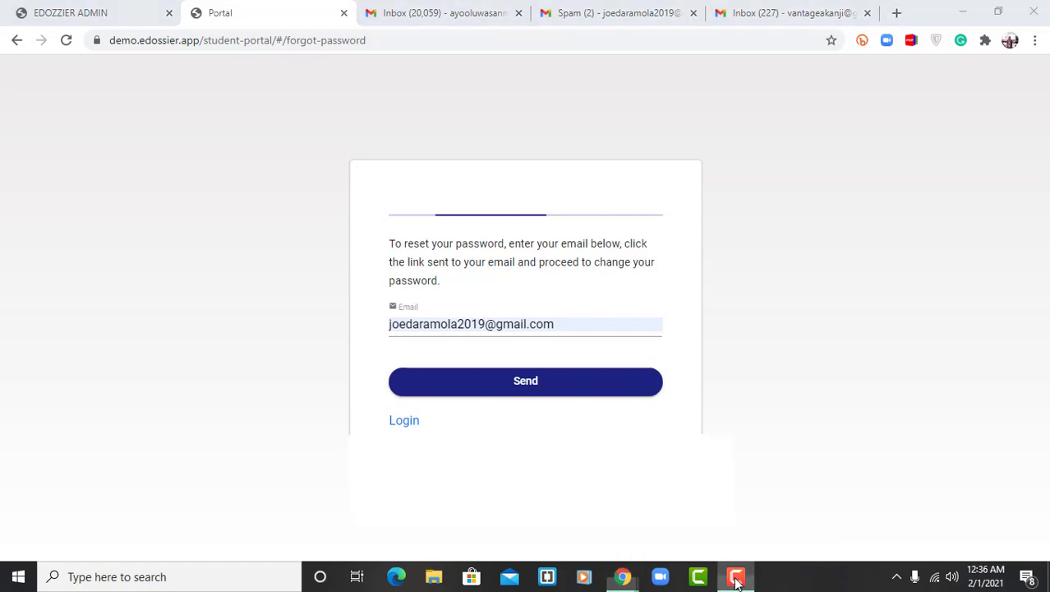
pyautogui.click(668, 491)
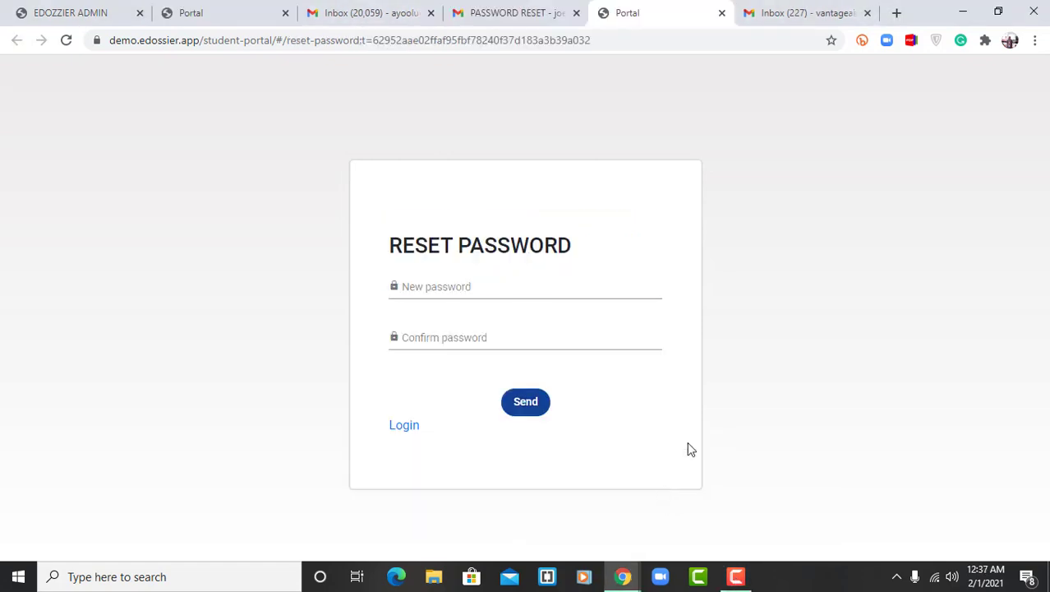
# Enter the new account password in both the new and confirm fields of the Reset Password form and submit it
pyautogui.click(506, 286)
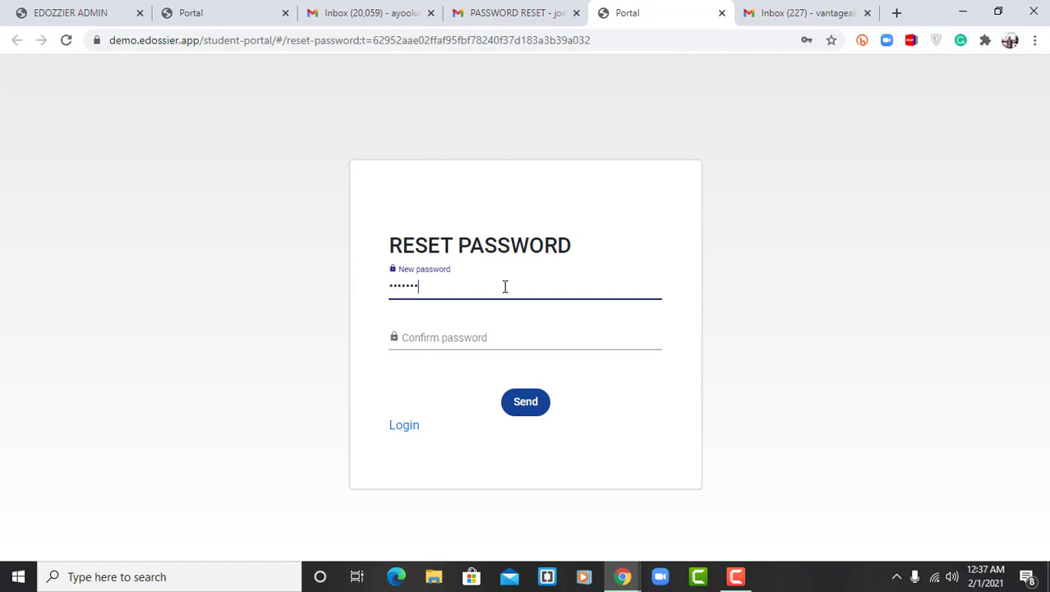
pyautogui.press('Tab')
pyautogui.write('a')
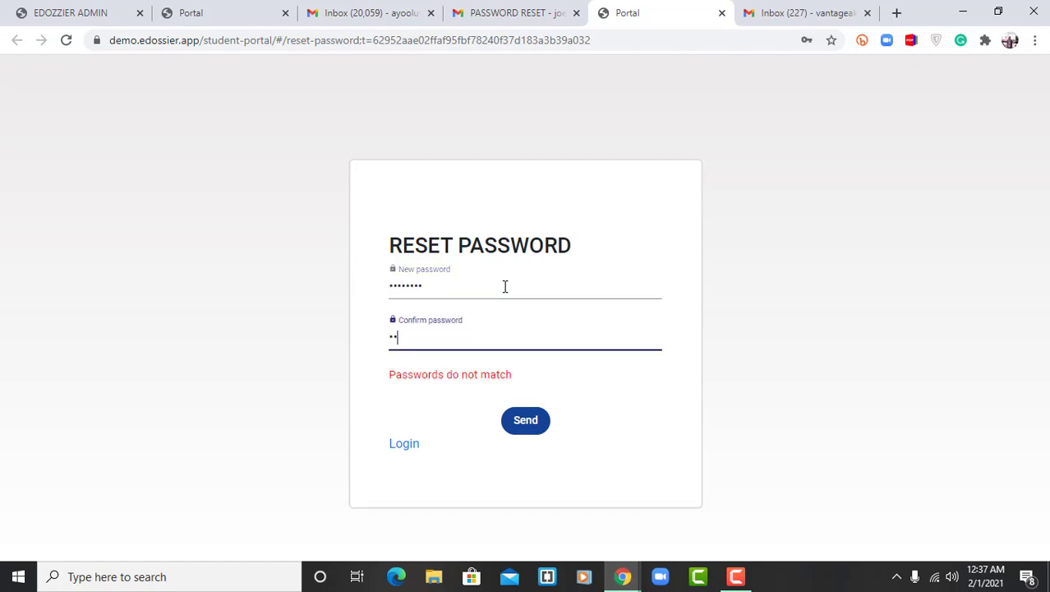
pyautogui.moveTo(405, 330); pyautogui.dragTo(377, 343)
pyautogui.click(402, 338)
pyautogui.write('password')
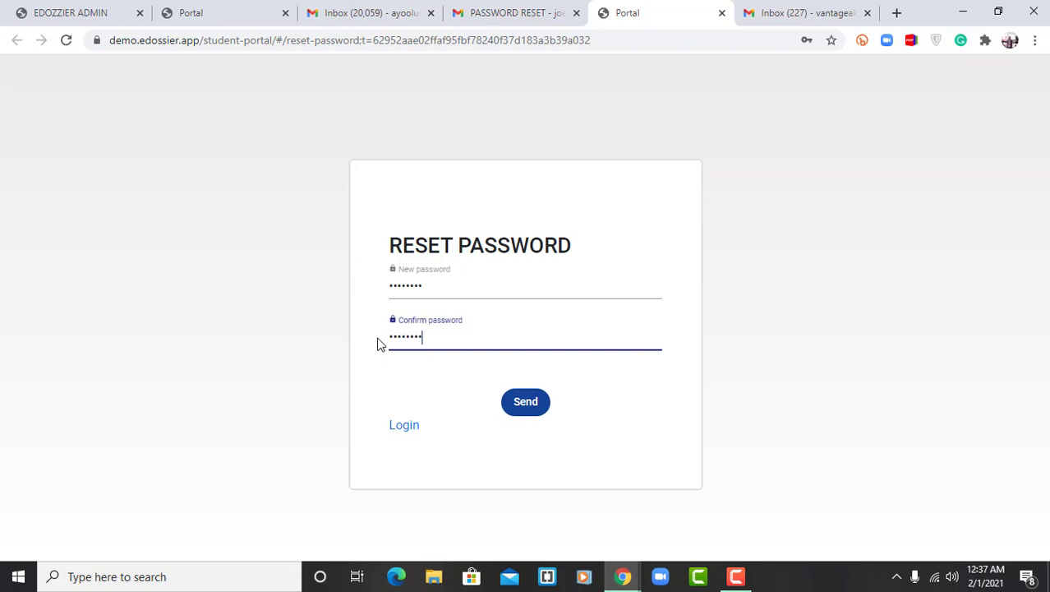
pyautogui.click(533, 409)
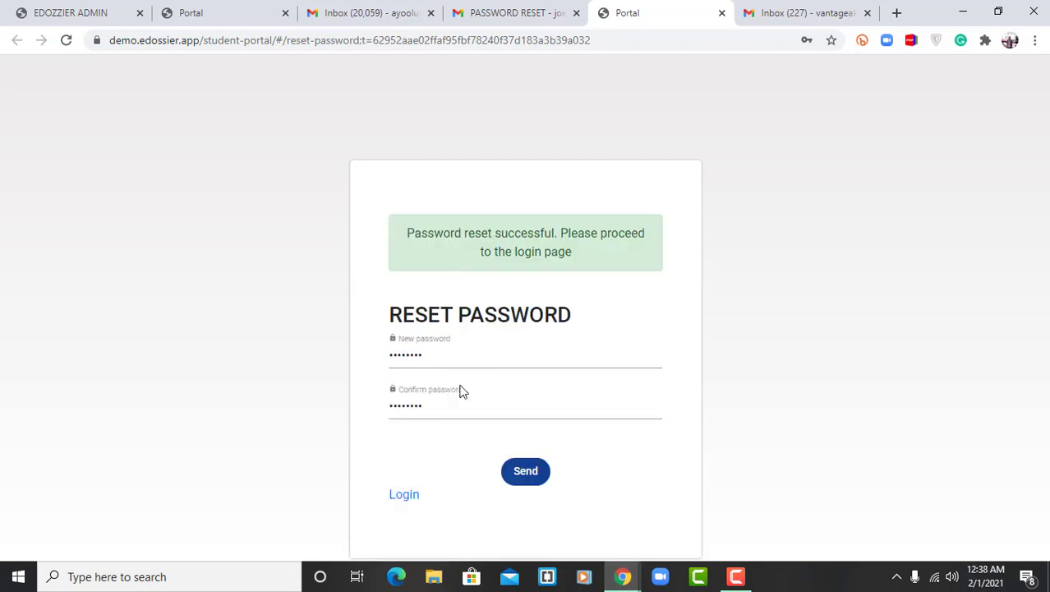
# Log in to the student portal with the student ID looked up in the admin Students list and the account password
pyautogui.click(402, 495)
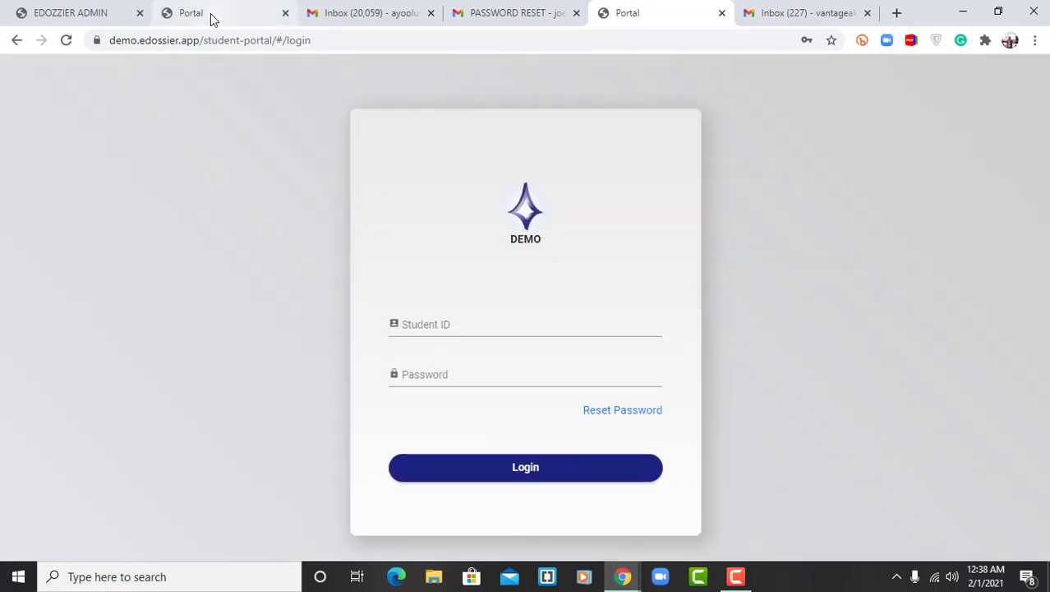
pyautogui.click(89, 13)
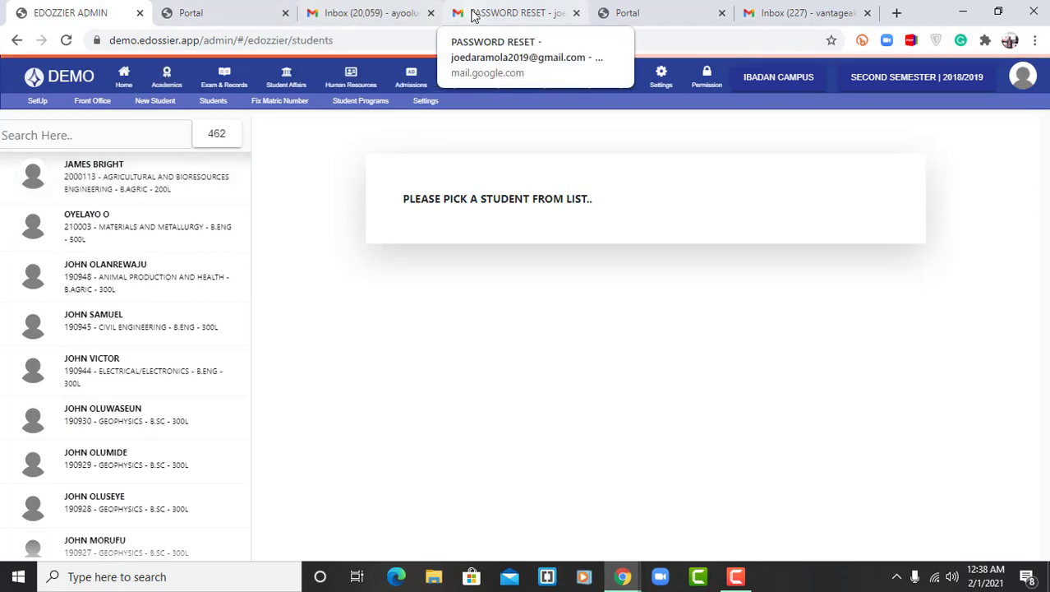
pyautogui.click(631, 13)
pyautogui.click(443, 327)
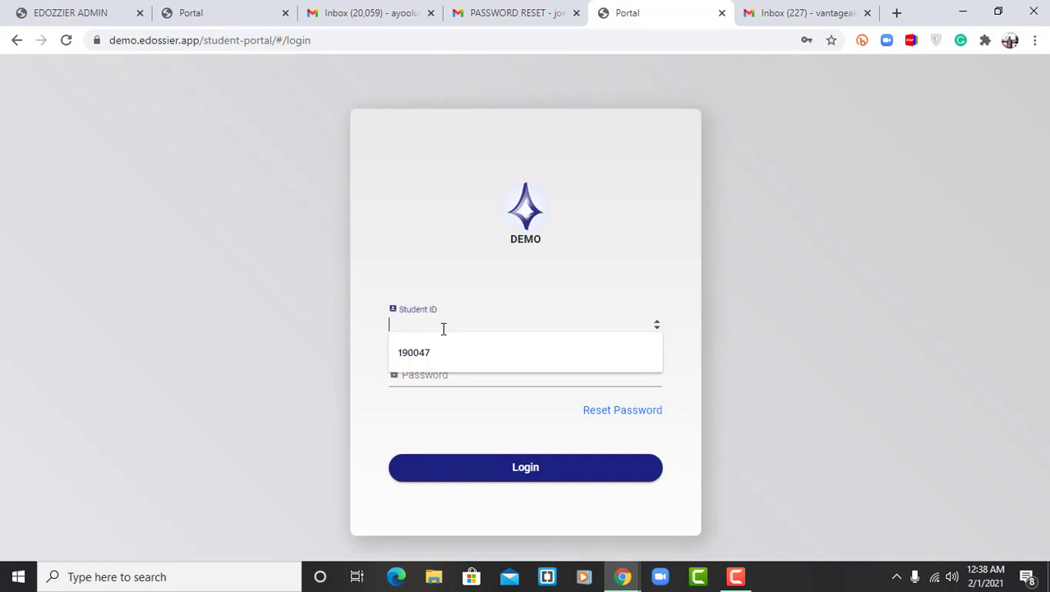
pyautogui.write('2000113')
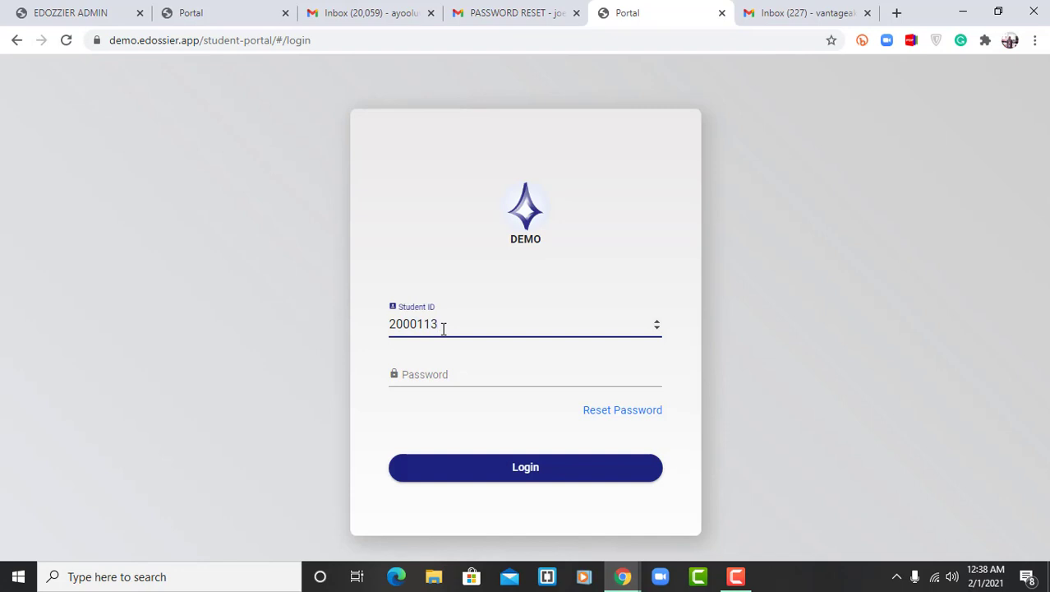
pyautogui.press('Tab')
pyautogui.write('••')
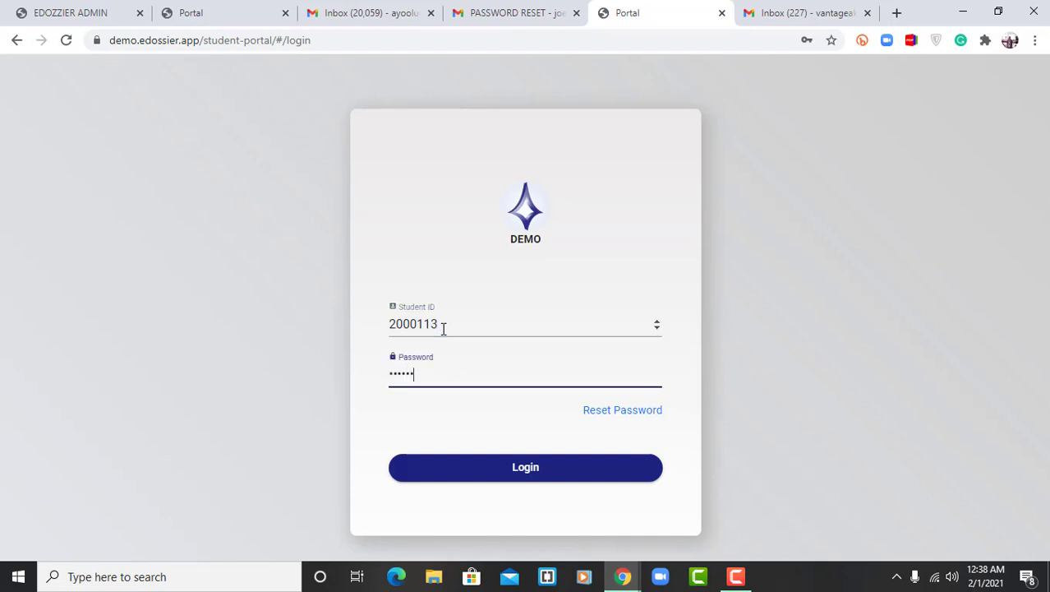
pyautogui.click(526, 474)
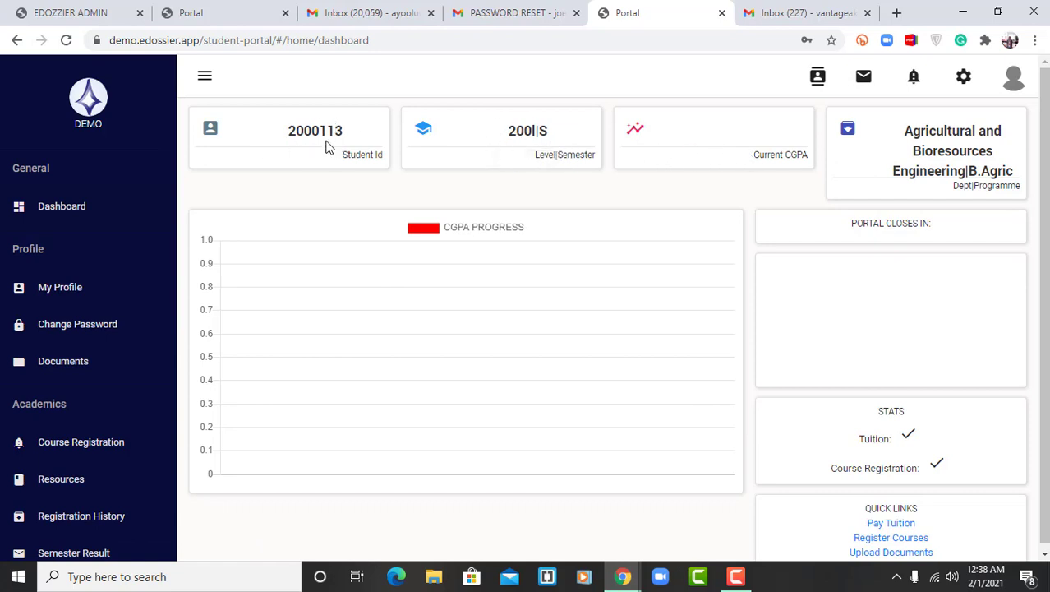
# Look over the student dashboard and its Upload Documents quick link, and open the Course Registration page
pyautogui.scroll(-1, 859, 438)
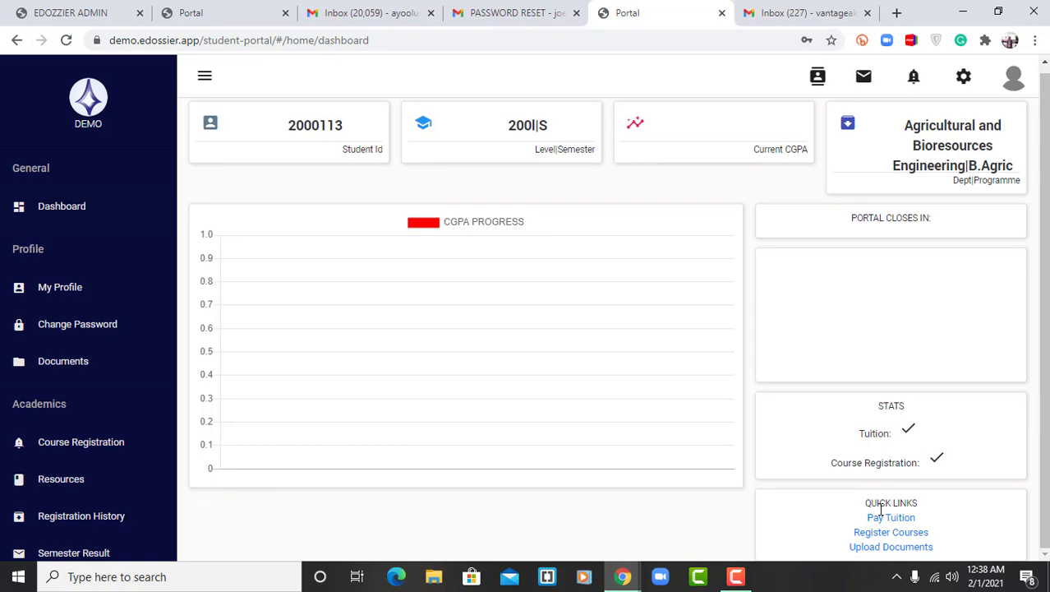
pyautogui.click(866, 549)
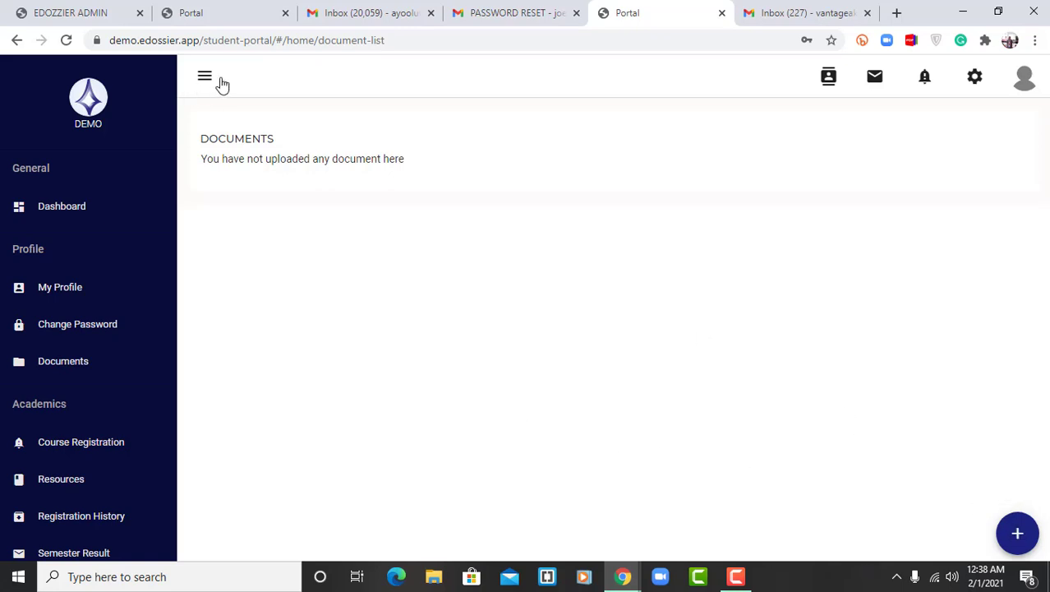
pyautogui.click(80, 210)
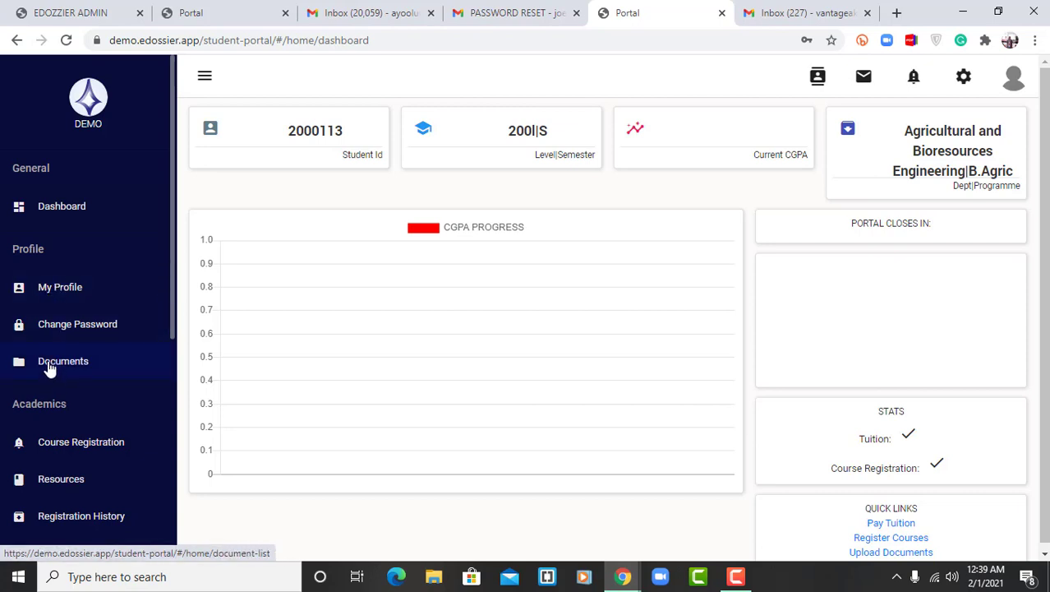
pyautogui.scroll(-3, 49, 370)
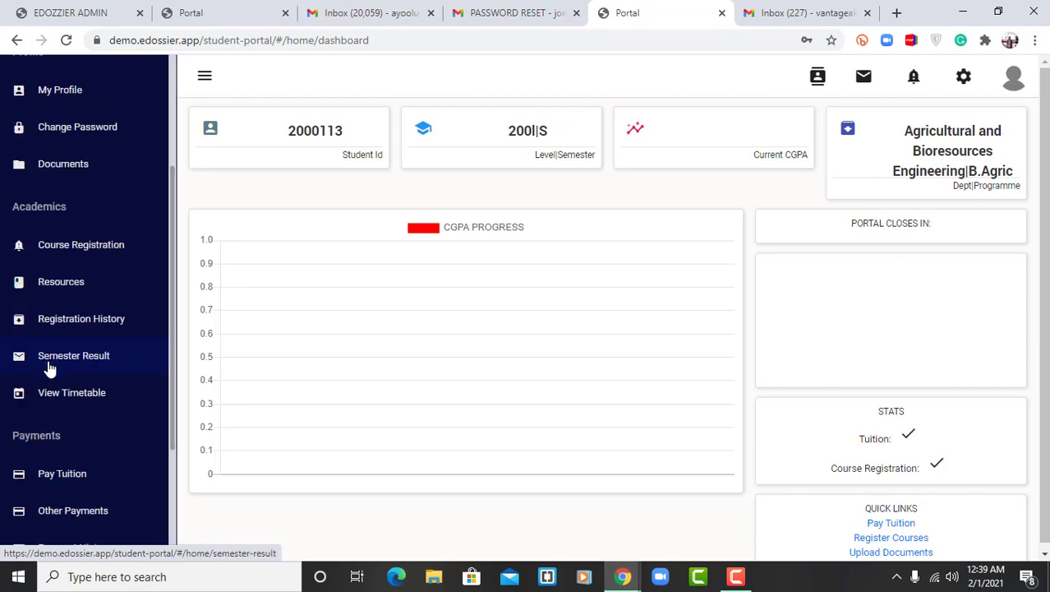
pyautogui.click(59, 255)
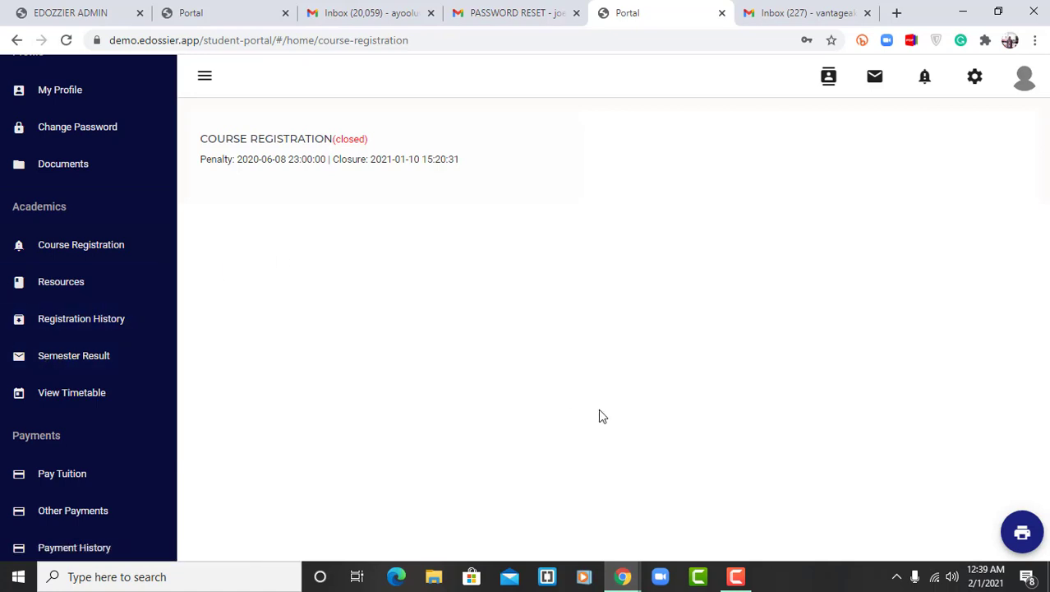
# Switch back to the EDOZZIER ADMIN site and open the Fix Matric Number form
pyautogui.click(88, 12)
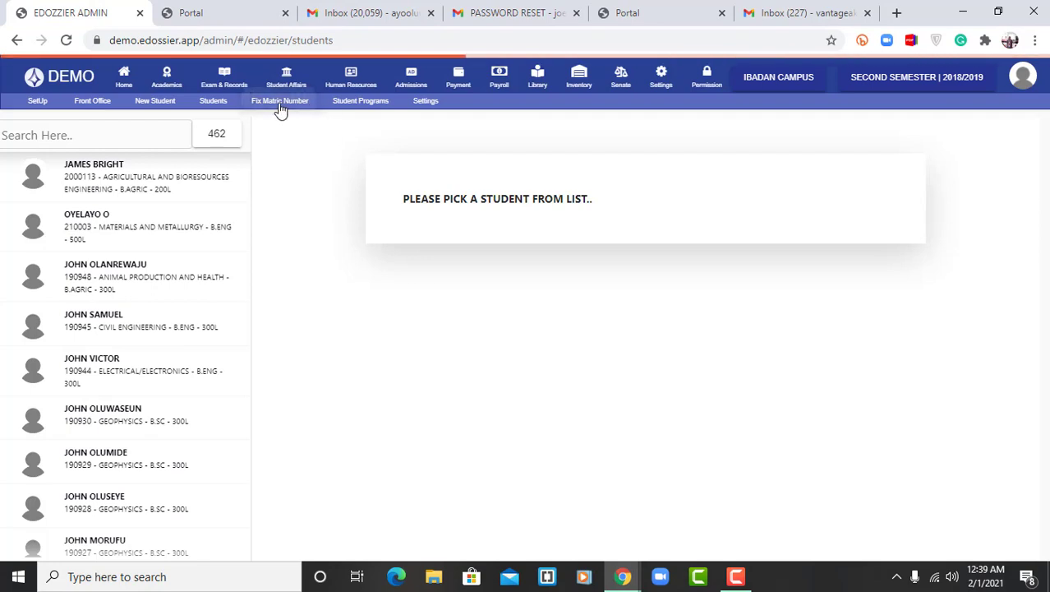
pyautogui.click(280, 101)
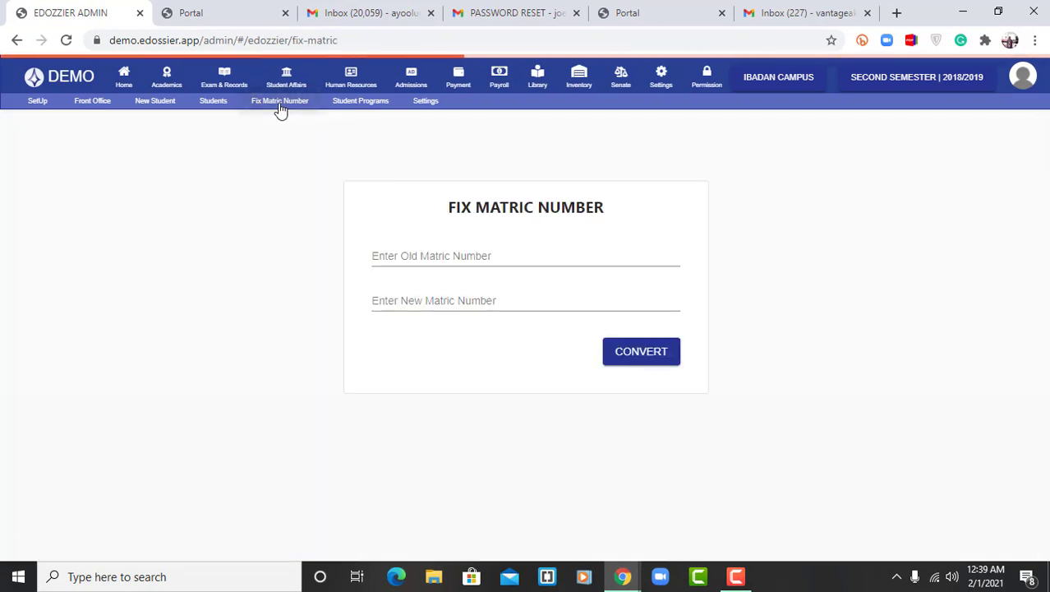